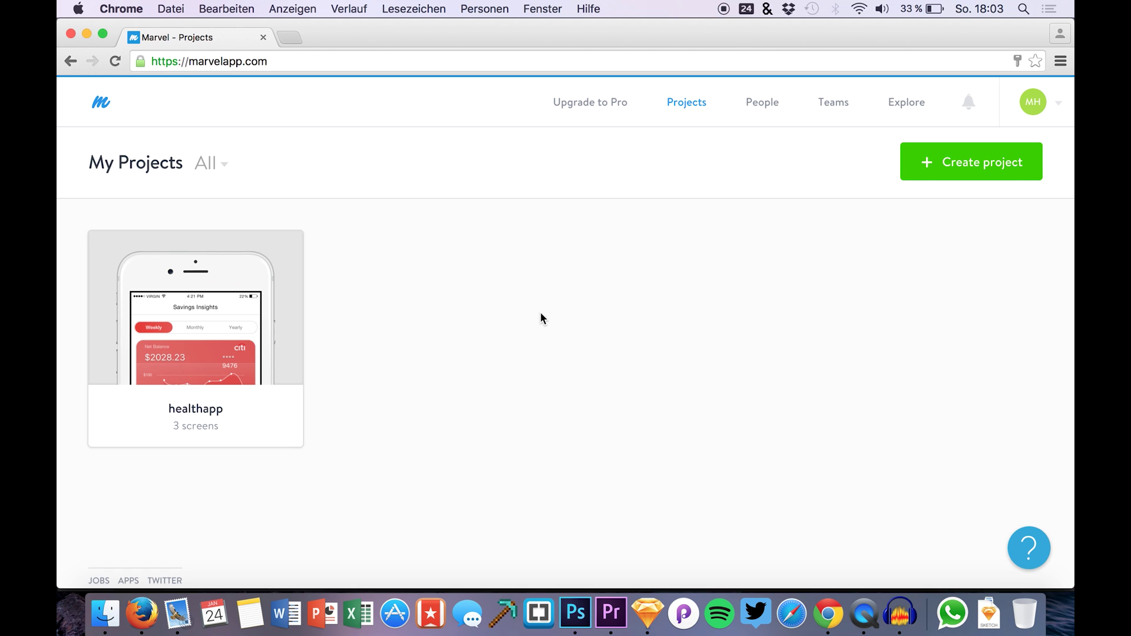
Step: Look over the artboards in the Sketch mockup file, then return to the Marvel projects page
{"action": "left_click", "coordinate": [647, 613]}
{"action": "scroll", "coordinate": [684, 451], "scroll_direction": "up", "scroll_amount": 5}
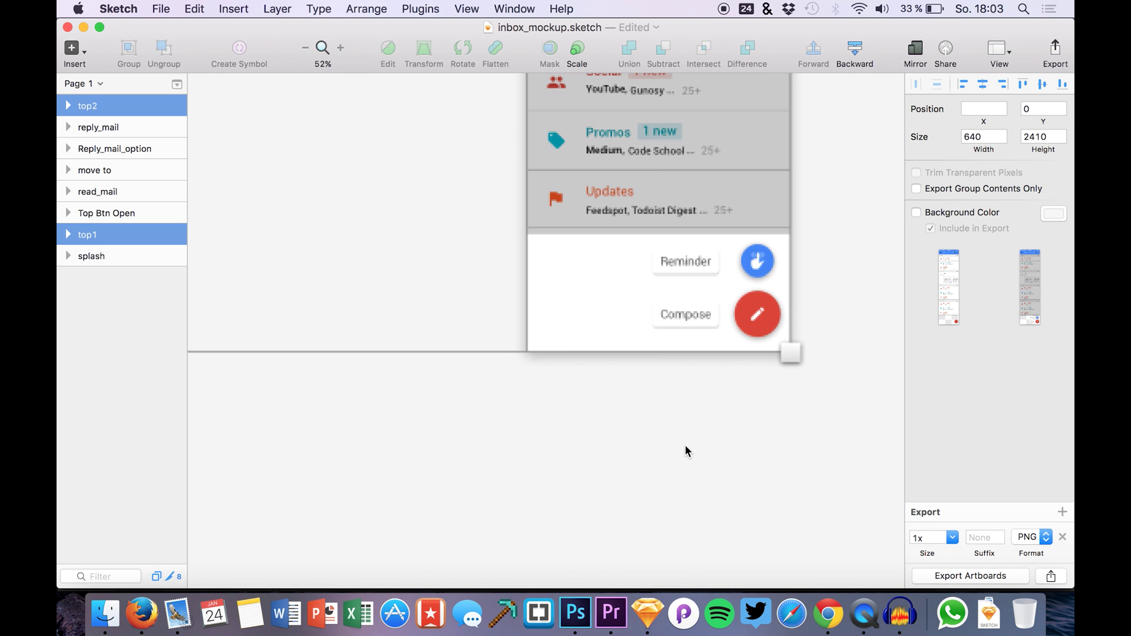
{"action": "scroll", "coordinate": [685, 451], "scroll_direction": "up", "scroll_amount": 5}
{"action": "scroll", "coordinate": [684, 451], "scroll_direction": "left", "scroll_amount": 10}
{"action": "scroll", "coordinate": [685, 451], "scroll_direction": "up", "scroll_amount": 10}
{"action": "scroll", "coordinate": [685, 451], "scroll_direction": "left", "scroll_amount": 10}
{"action": "scroll", "coordinate": [686, 451], "scroll_direction": "up", "scroll_amount": 2}
{"action": "scroll", "coordinate": [685, 451], "scroll_direction": "left", "scroll_amount": 8}
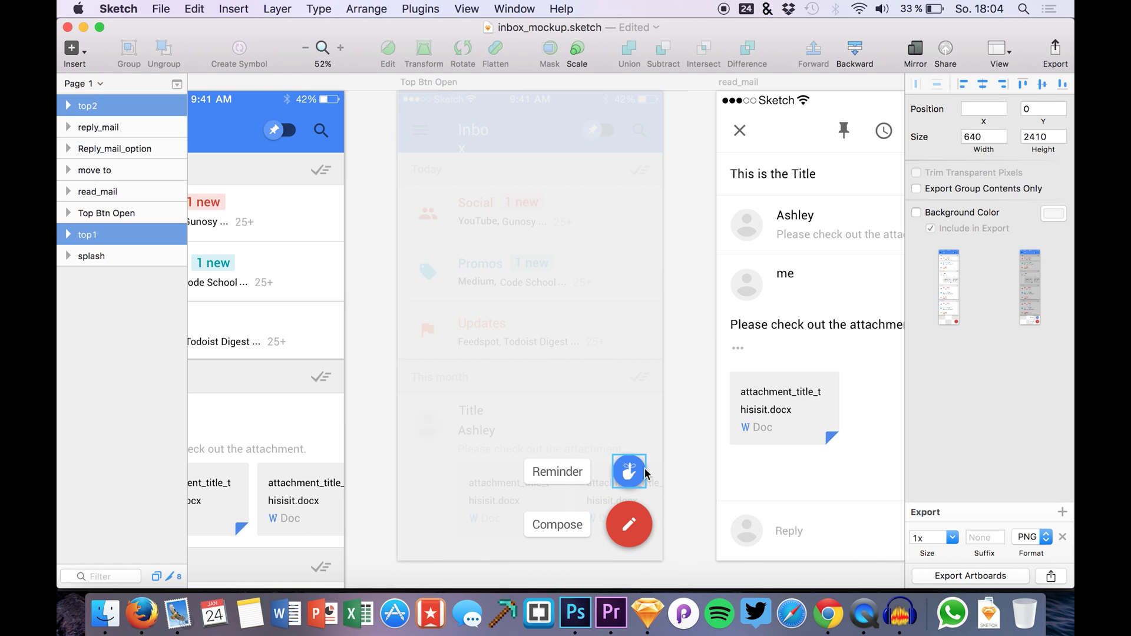
{"action": "left_click", "coordinate": [827, 616]}
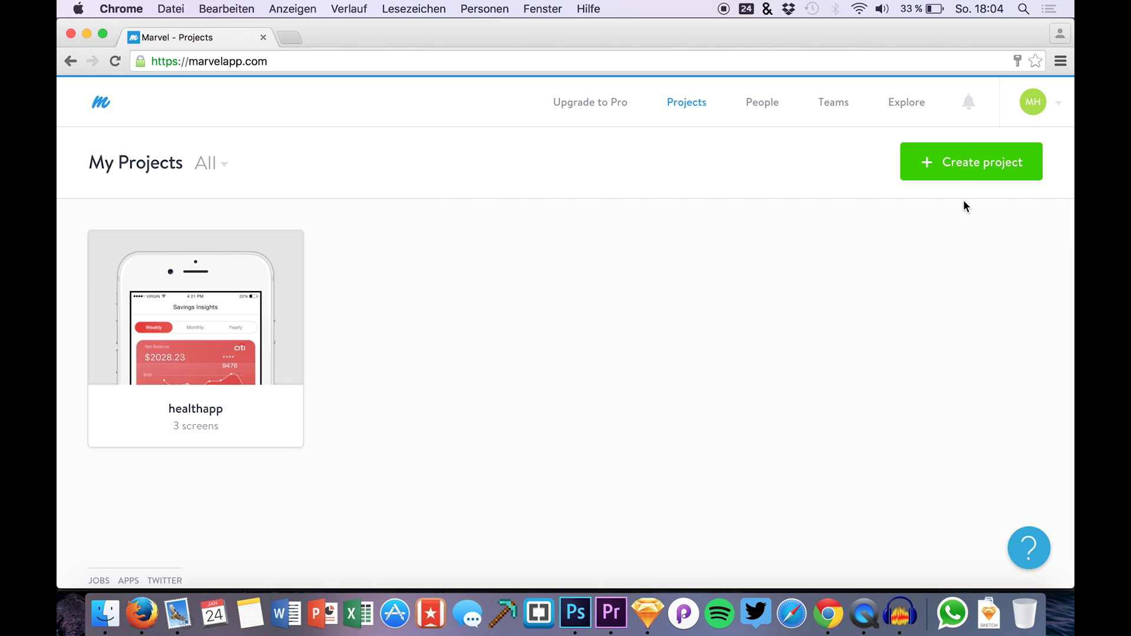
Step: Create a new Android project named 'Floating button'
{"action": "left_click", "coordinate": [960, 168]}
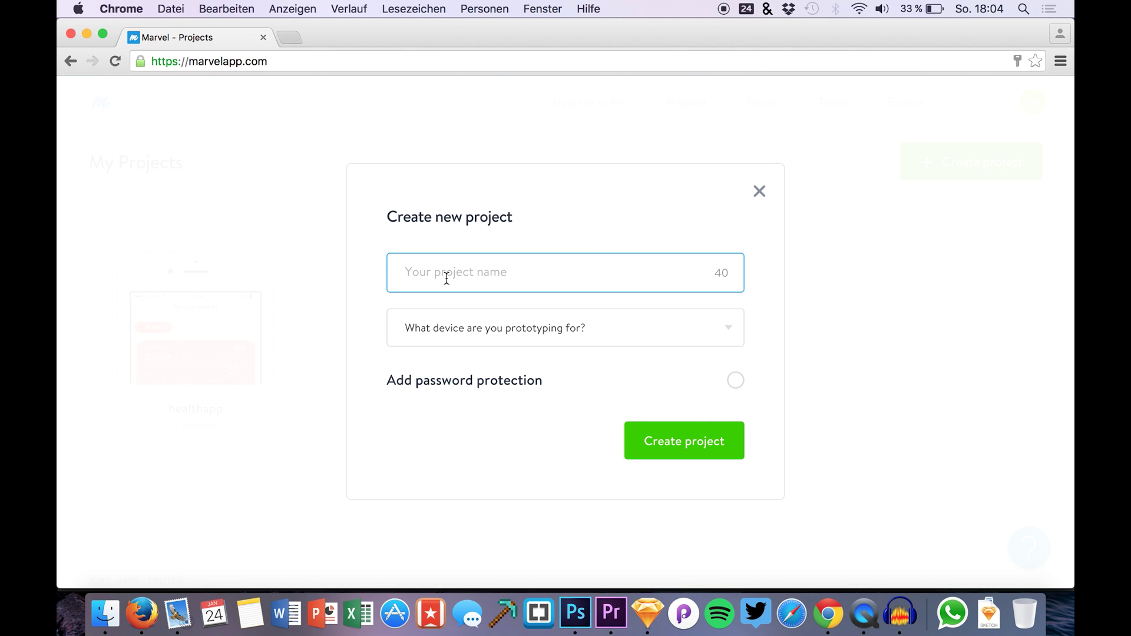
{"action": "type", "text": "Floating button"}
{"action": "left_click", "coordinate": [451, 332]}
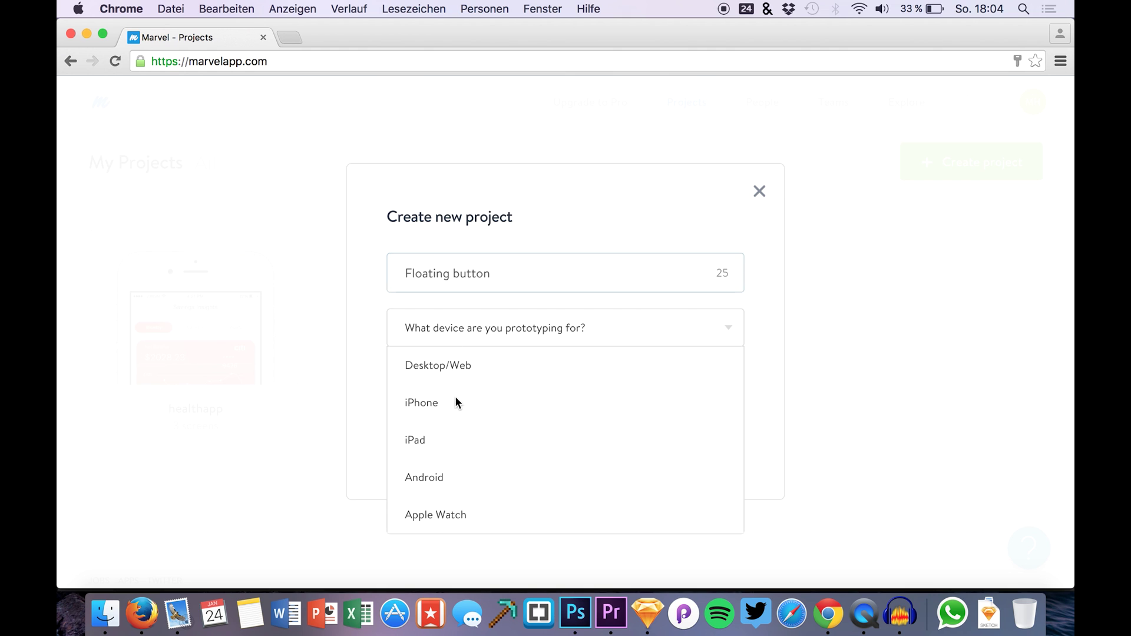
{"action": "left_click", "coordinate": [469, 479]}
{"action": "left_click", "coordinate": [646, 436]}
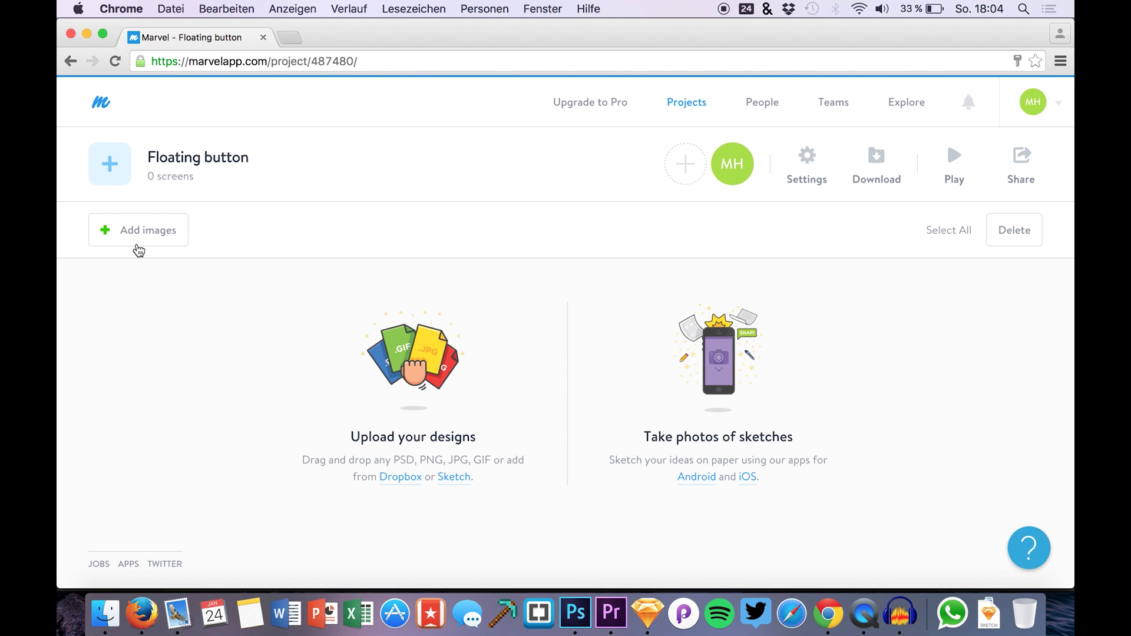
Step: Upload top1.png and top2.png from the computer's Downloads folder as the project's screens
{"action": "mouse_move", "coordinate": [111, 246]}
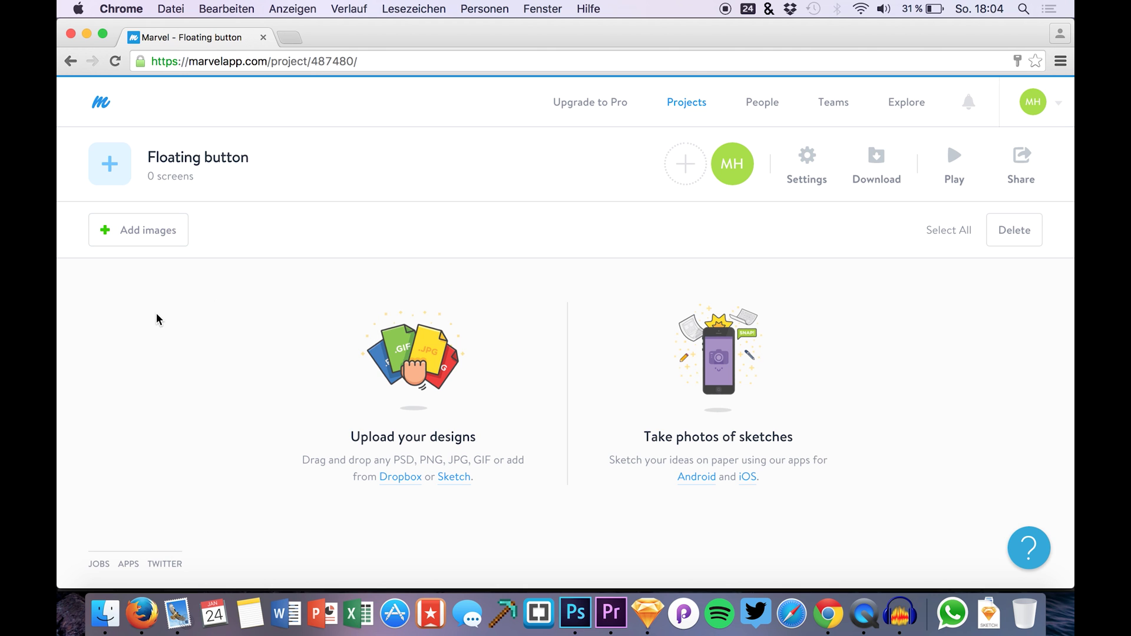
{"action": "mouse_move", "coordinate": [149, 243]}
{"action": "left_click", "coordinate": [137, 295]}
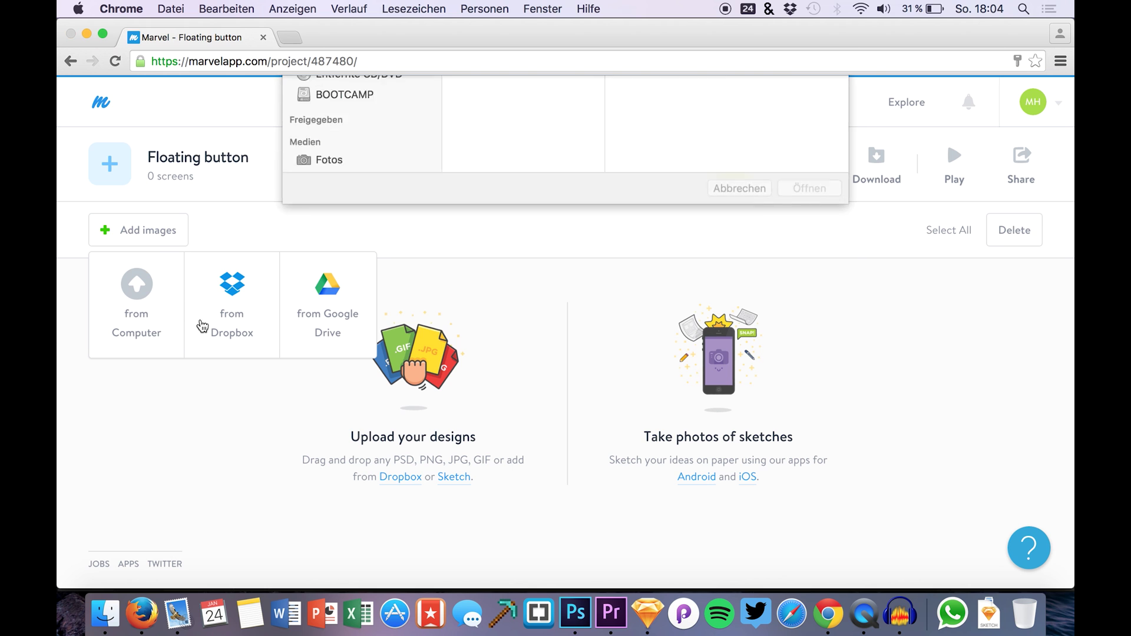
{"action": "scroll", "coordinate": [513, 321], "scroll_direction": "down", "scroll_amount": 5}
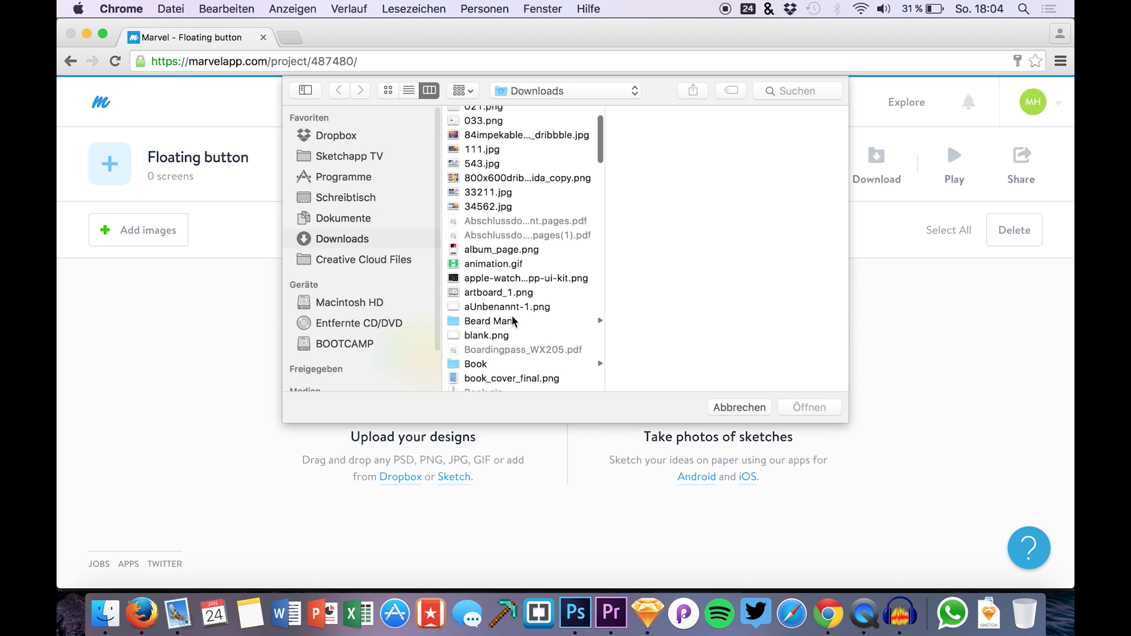
{"action": "scroll", "coordinate": [513, 322], "scroll_direction": "down", "scroll_amount": 2}
{"action": "type", "text": "te"}
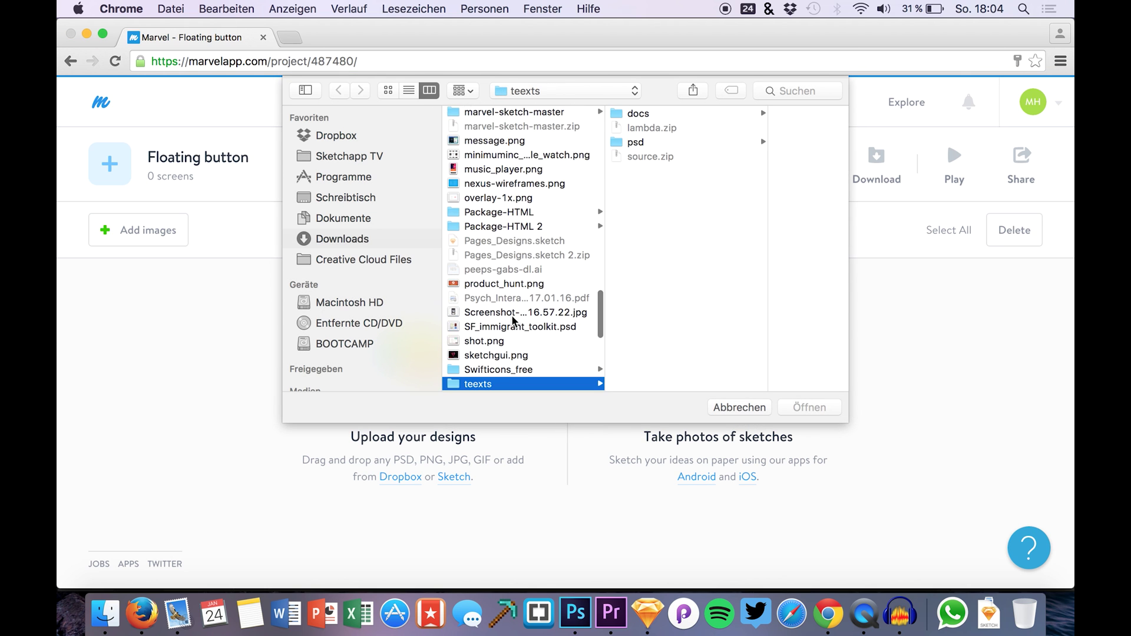
{"action": "scroll", "coordinate": [513, 321], "scroll_direction": "down", "scroll_amount": 3}
{"action": "left_click", "coordinate": [488, 297]}
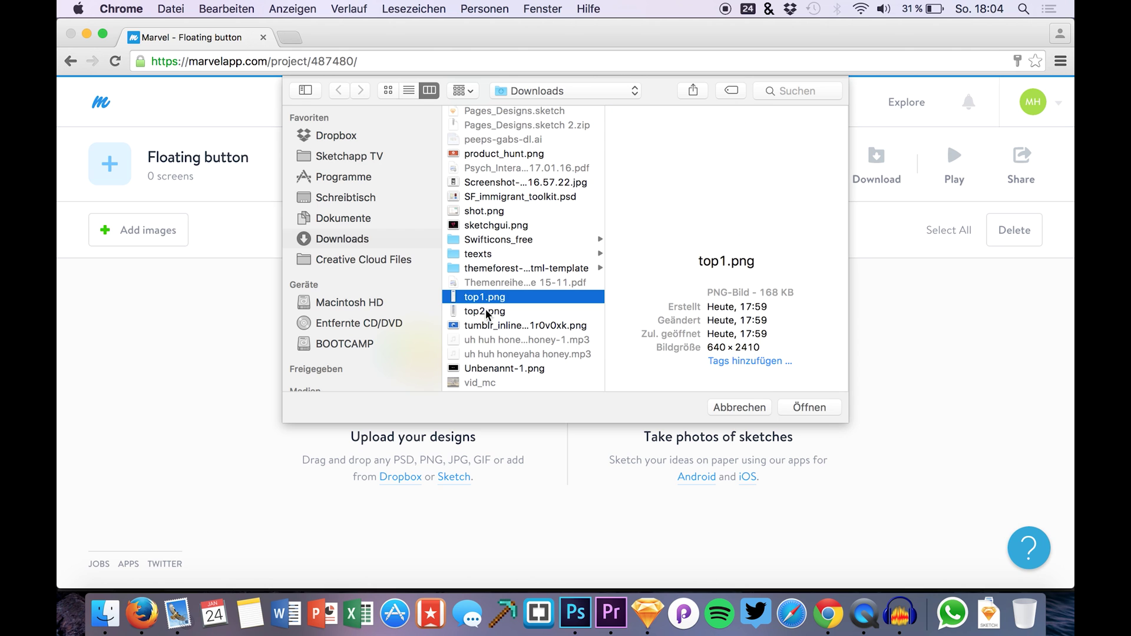
{"action": "left_click", "coordinate": [487, 313], "text": "shift"}
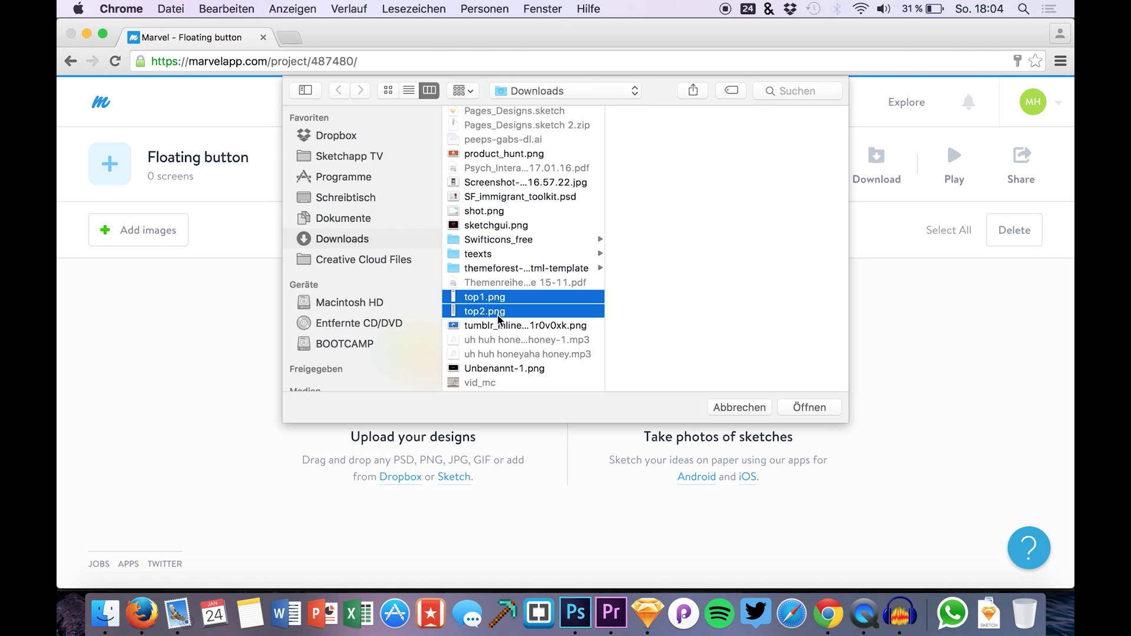
{"action": "left_click", "coordinate": [803, 415]}
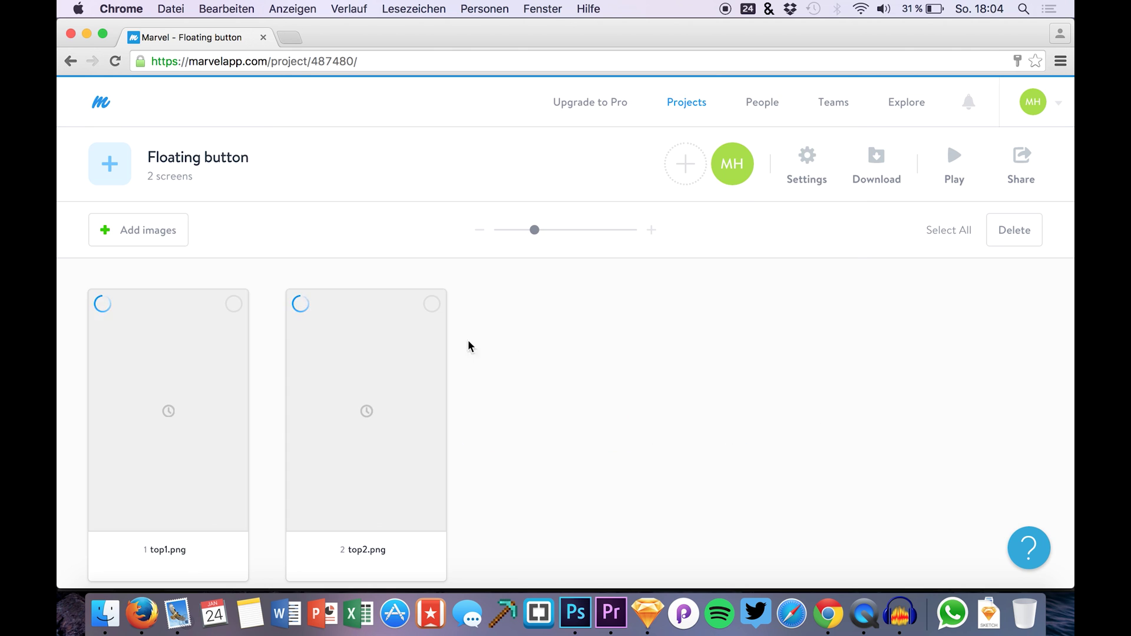
Step: Open top1.png in the screen editor and scroll down to its red plus button
{"action": "scroll", "coordinate": [540, 369], "scroll_direction": "down", "scroll_amount": 3}
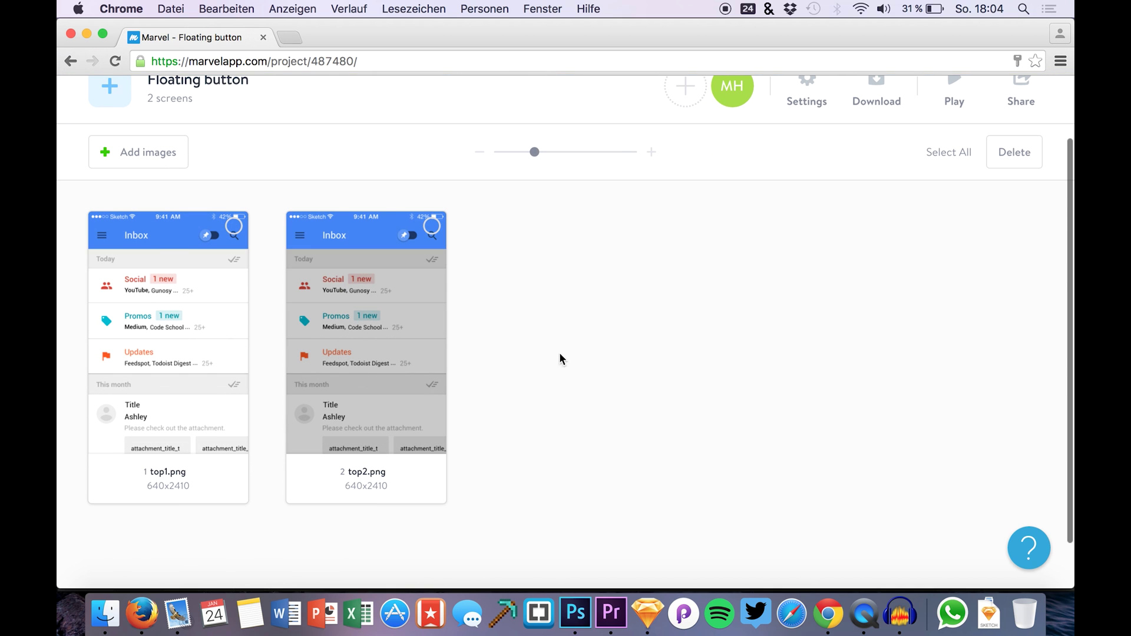
{"action": "left_click", "coordinate": [168, 333]}
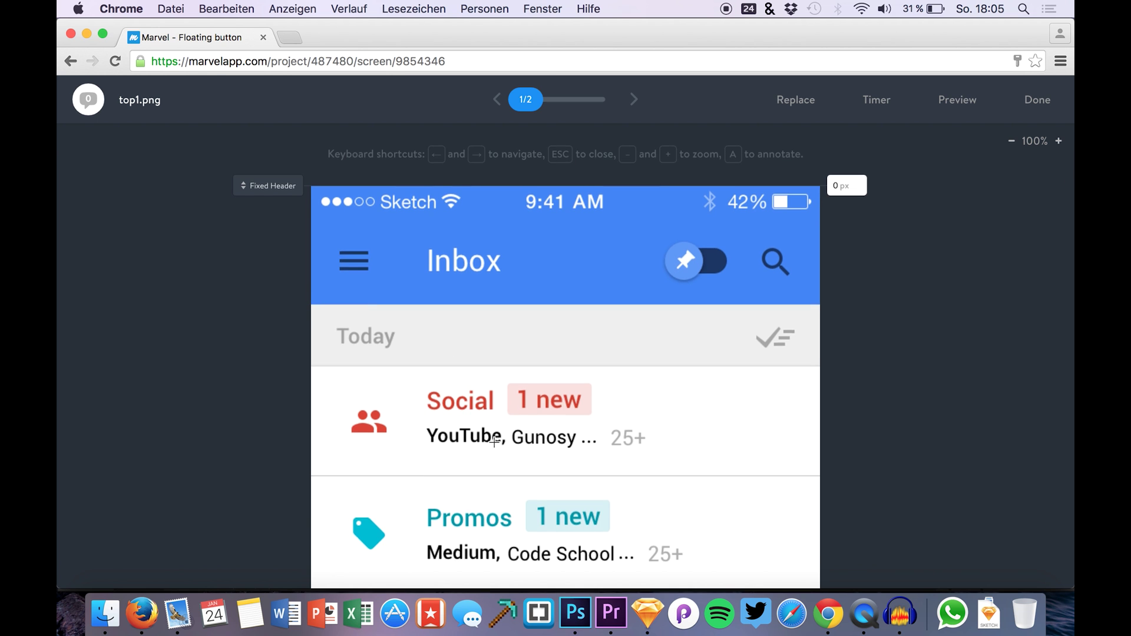
{"action": "scroll", "coordinate": [494, 442], "scroll_direction": "down", "scroll_amount": 20}
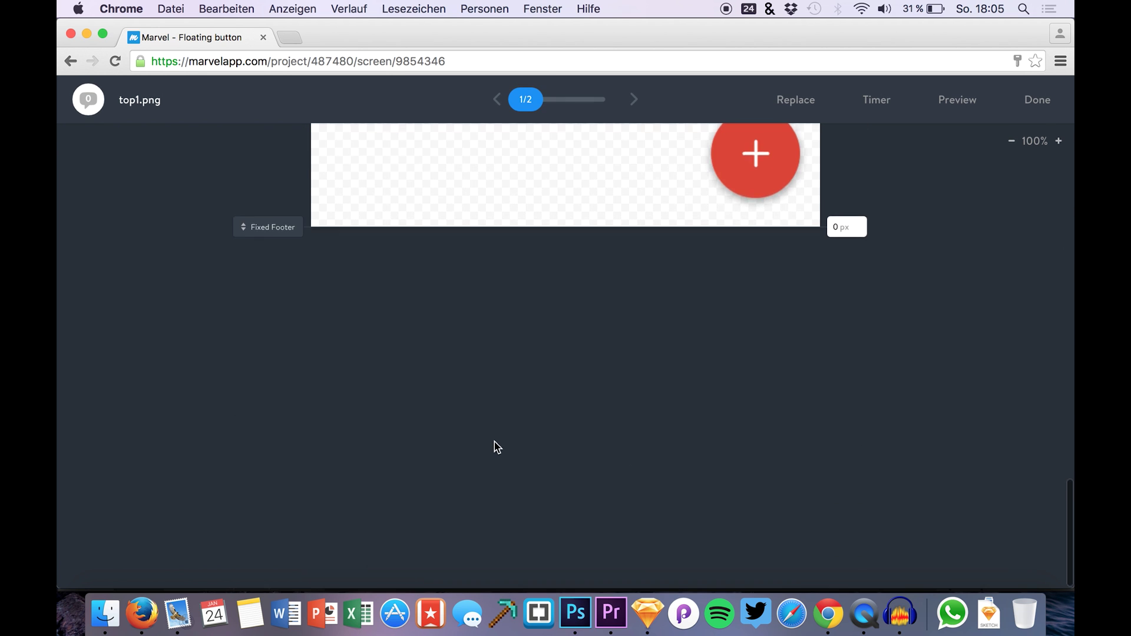
{"action": "scroll", "coordinate": [494, 448], "scroll_direction": "up", "scroll_amount": 7}
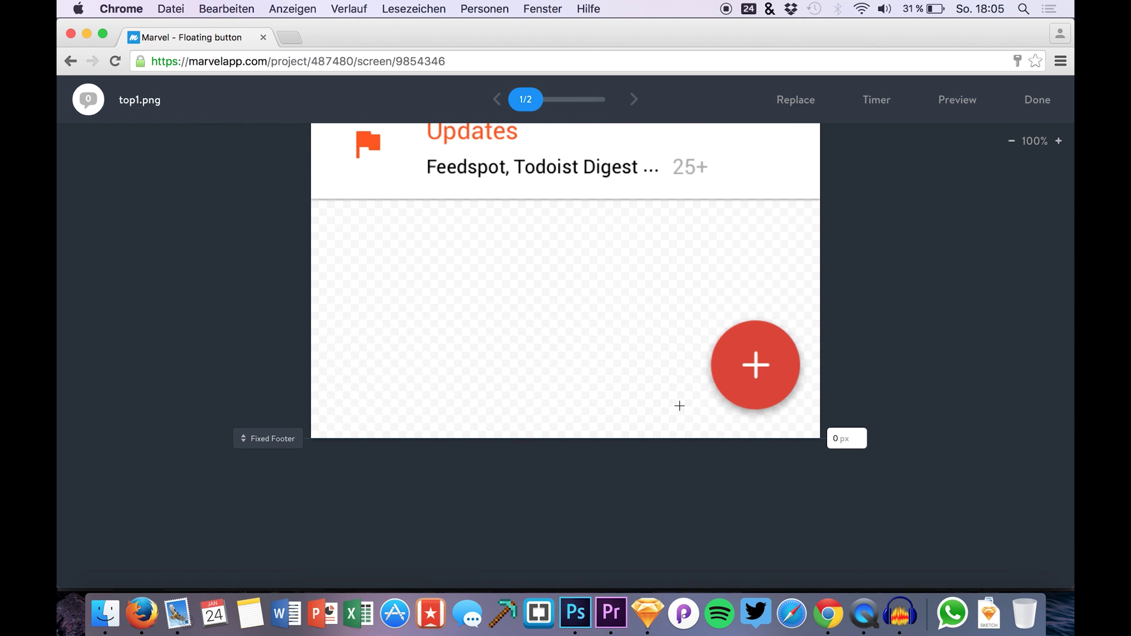
Step: In Sketch, view the inbox artboard's bottom with artboards deselected, then bring up the Dribbble page in Firefox
{"action": "left_click", "coordinate": [647, 613]}
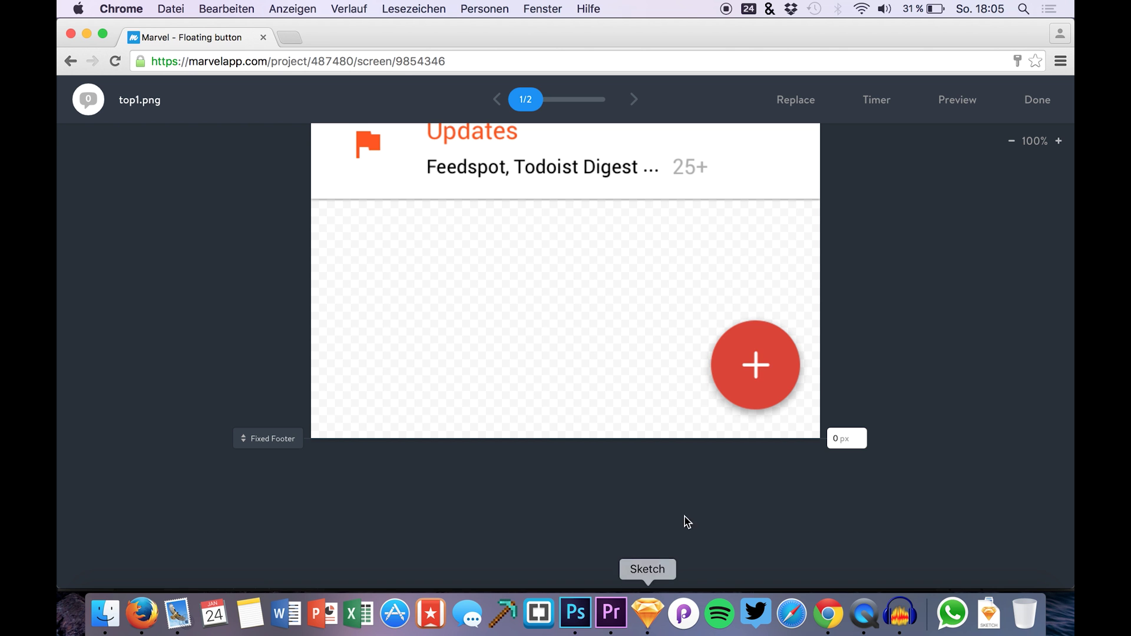
{"action": "scroll", "coordinate": [467, 386], "scroll_direction": "down", "scroll_amount": 10}
{"action": "scroll", "coordinate": [467, 386], "scroll_direction": "left", "scroll_amount": 4}
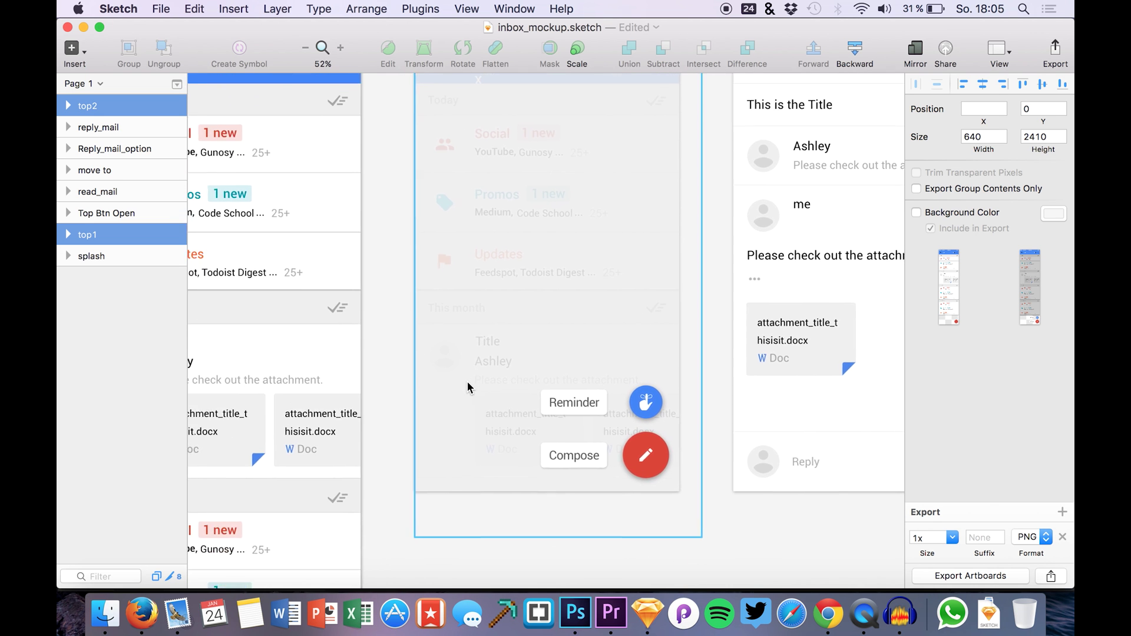
{"action": "scroll", "coordinate": [469, 386], "scroll_direction": "down", "scroll_amount": 5}
{"action": "scroll", "coordinate": [469, 386], "scroll_direction": "left", "scroll_amount": 5}
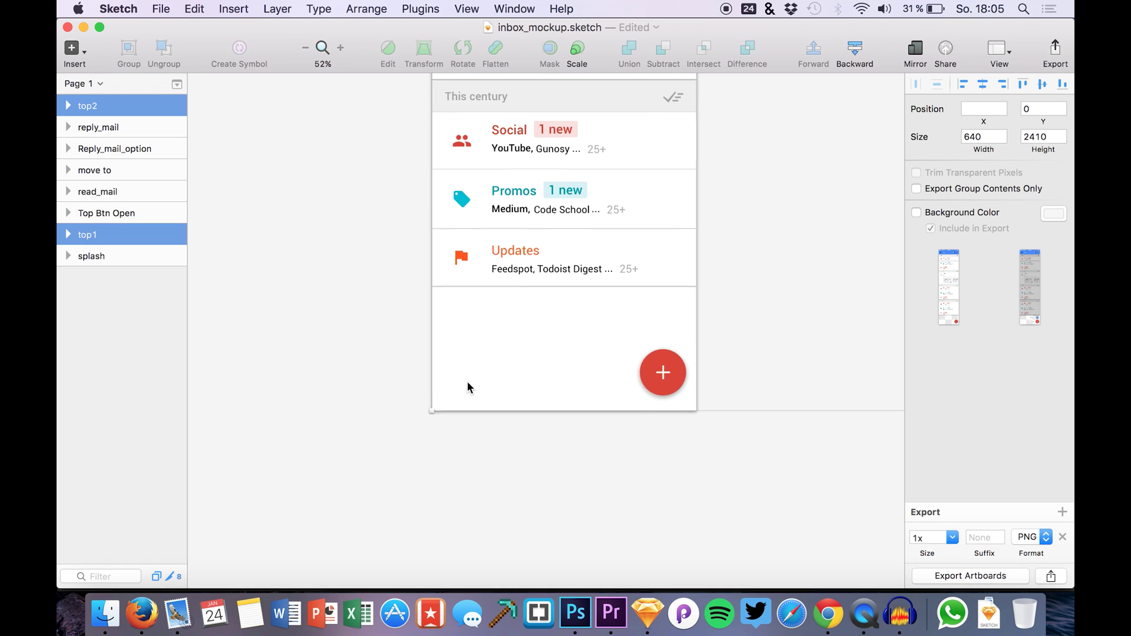
{"action": "left_click", "coordinate": [525, 438]}
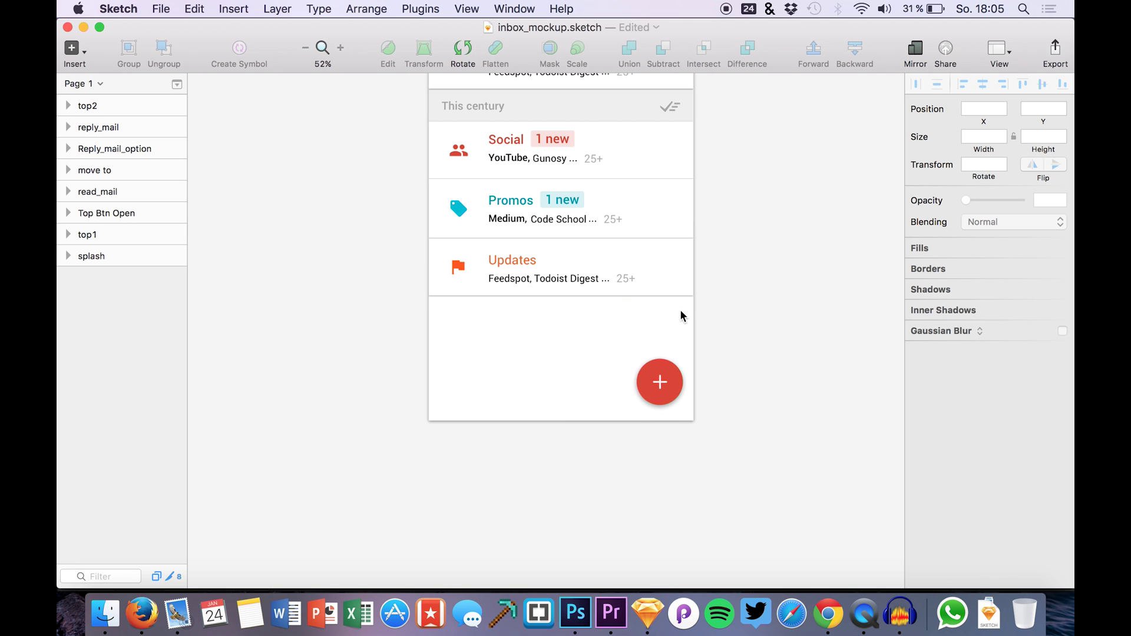
{"action": "left_click", "coordinate": [141, 614]}
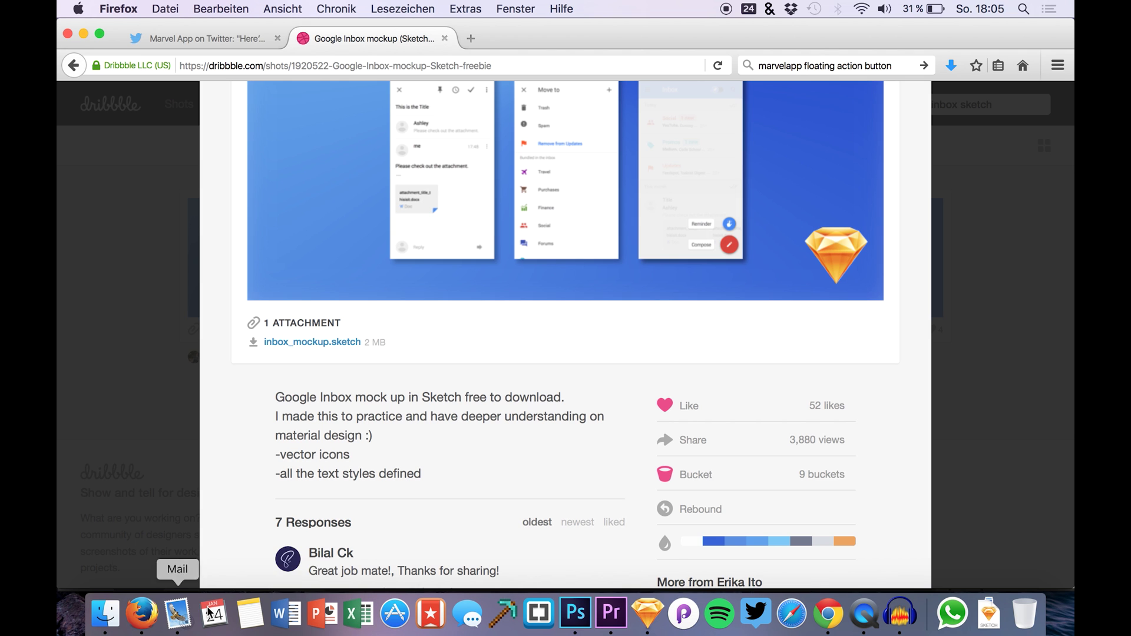
Step: Return to the Marvel screen editor in Chrome showing top1.png's red plus button
{"action": "left_click", "coordinate": [845, 616]}
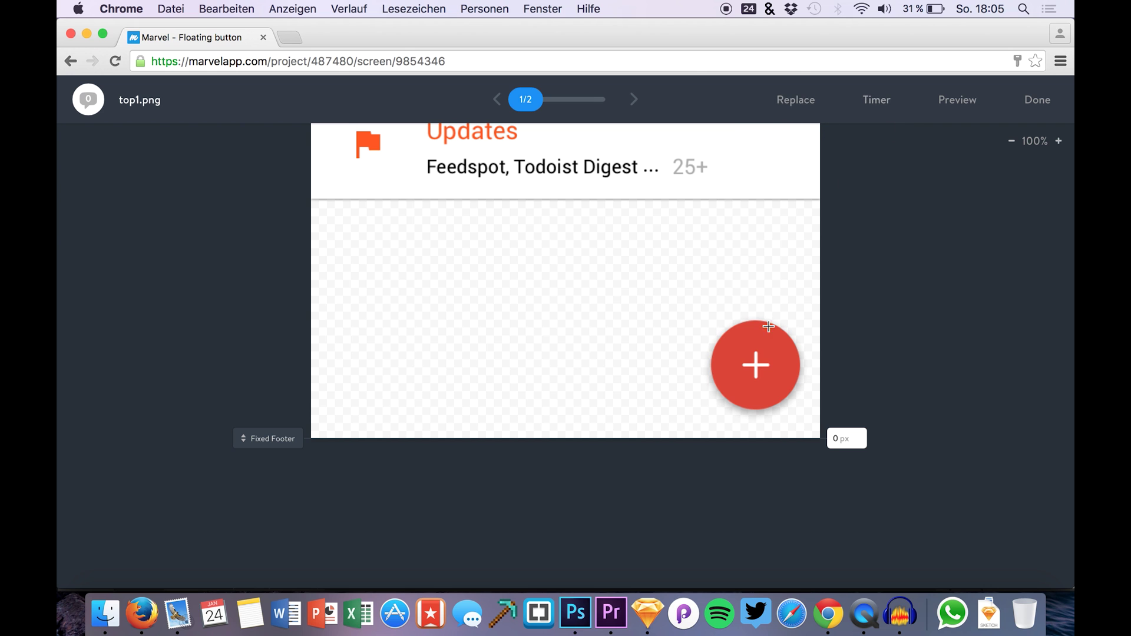
Step: Preview the prototype in the Android phone mockup, scroll the inbox, then close the preview
{"action": "left_click", "coordinate": [955, 100]}
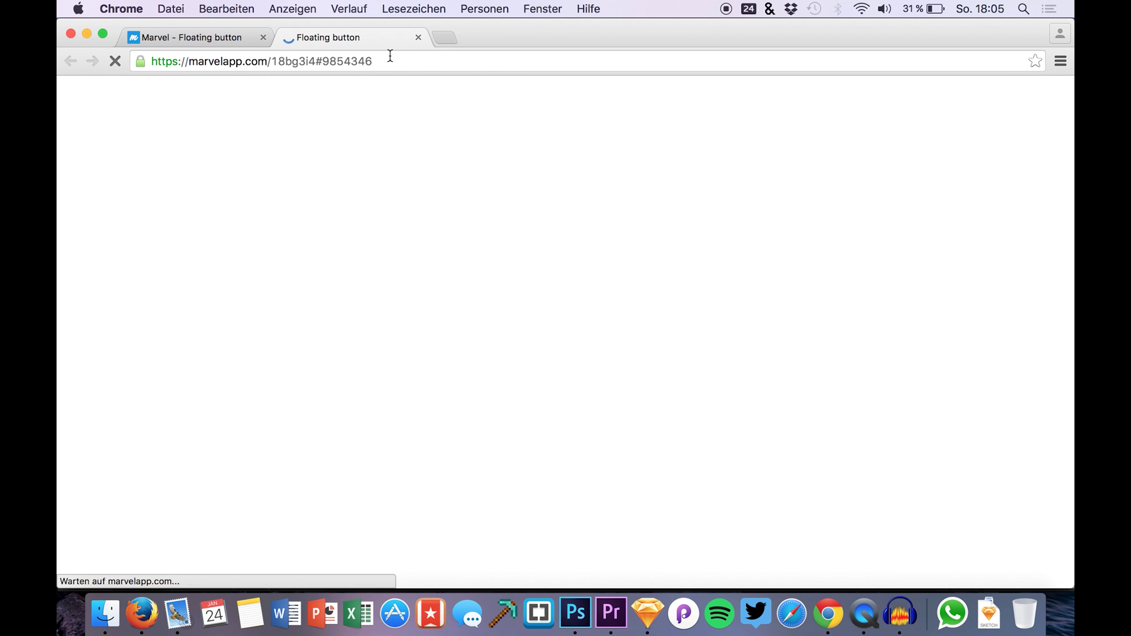
{"action": "scroll", "coordinate": [551, 439], "scroll_direction": "down", "scroll_amount": 3}
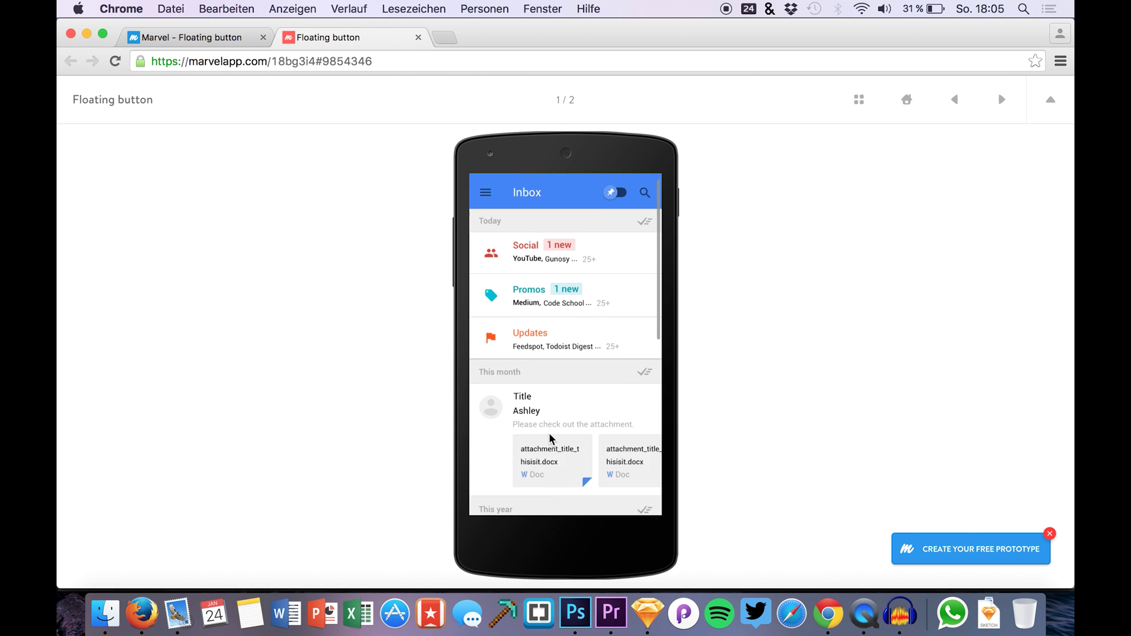
{"action": "scroll", "coordinate": [571, 454], "scroll_direction": "up", "scroll_amount": 5}
{"action": "scroll", "coordinate": [626, 422], "scroll_direction": "down", "scroll_amount": 10}
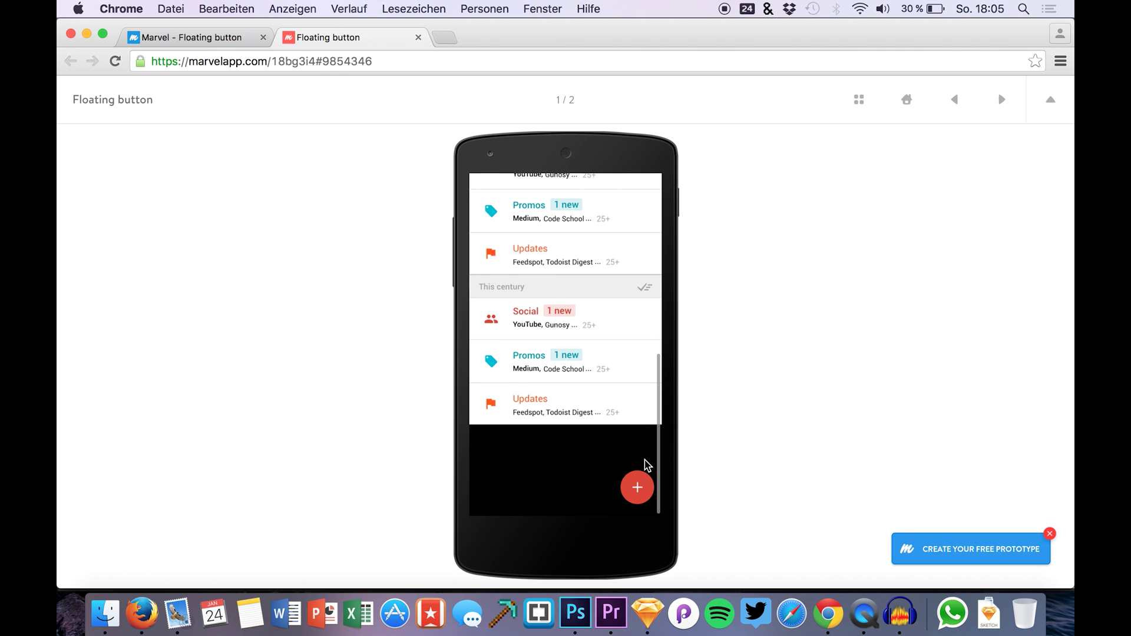
{"action": "left_click", "coordinate": [416, 38]}
{"action": "left_click_drag", "start_coordinate": [257, 439], "coordinate": [252, 205]}
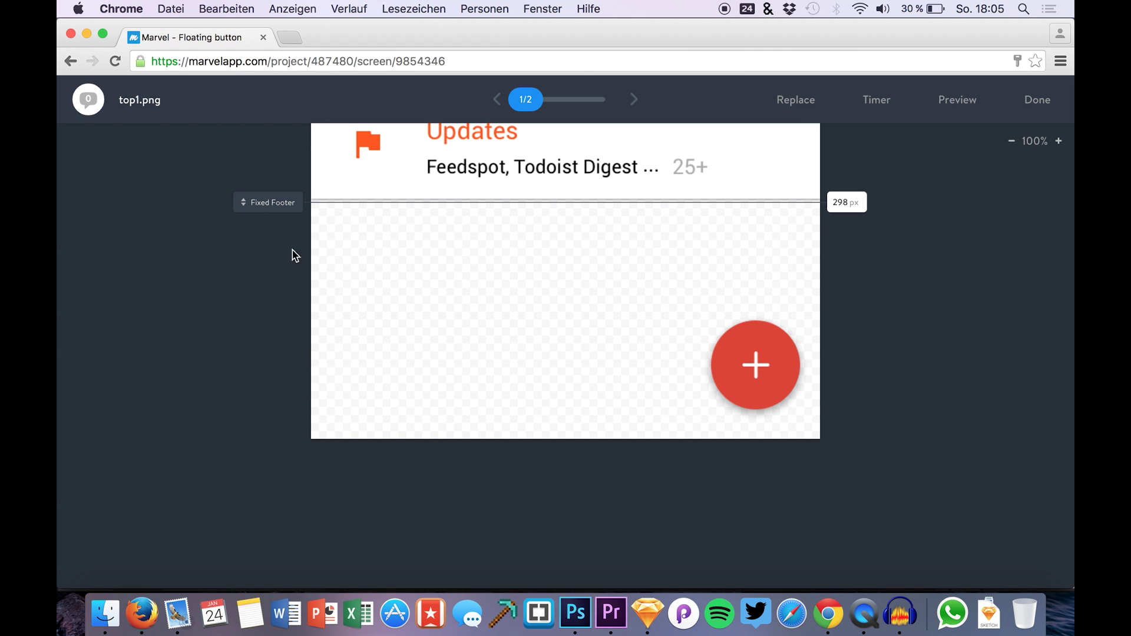
{"action": "left_click_drag", "start_coordinate": [272, 207], "coordinate": [272, 205]}
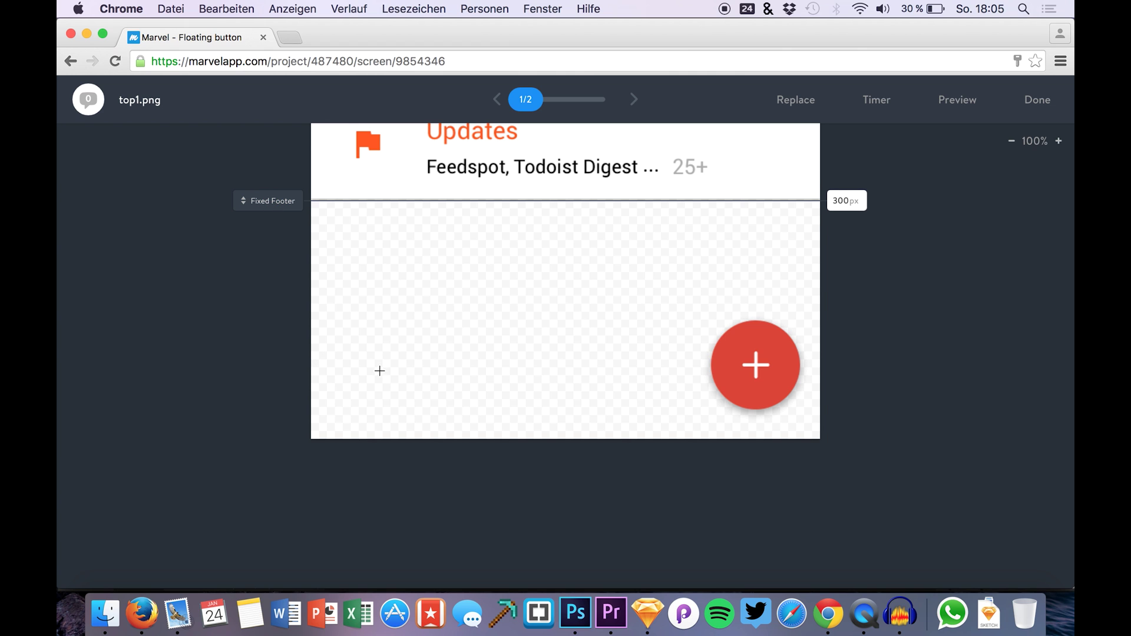
{"action": "left_click", "coordinate": [959, 103]}
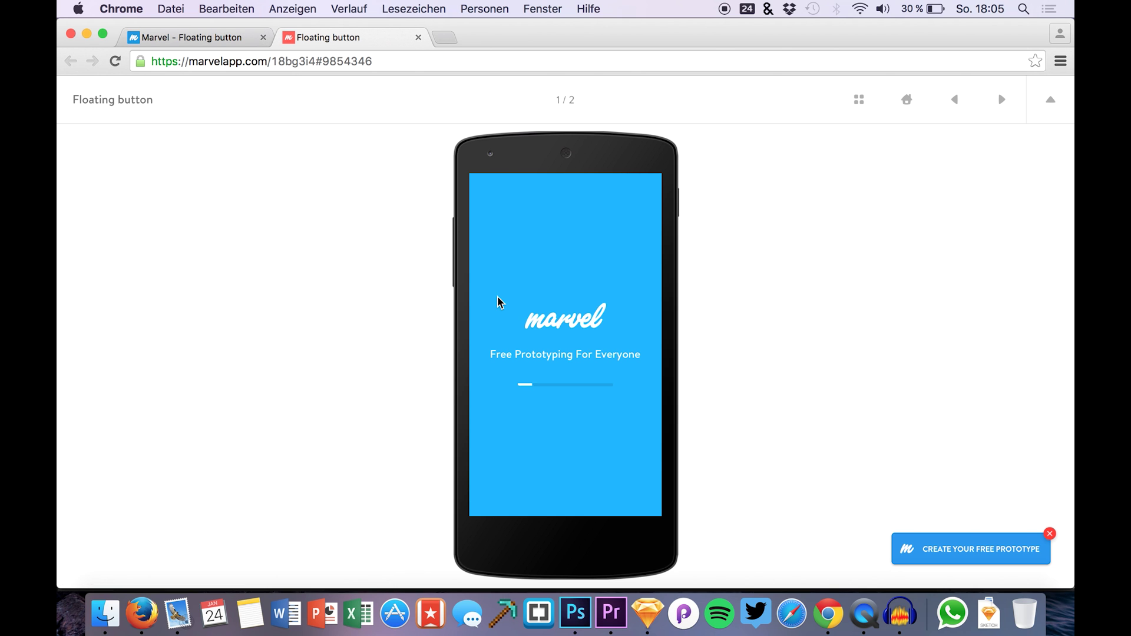
{"action": "scroll", "coordinate": [532, 384], "scroll_direction": "down", "scroll_amount": 4}
{"action": "scroll", "coordinate": [534, 385], "scroll_direction": "down", "scroll_amount": 9}
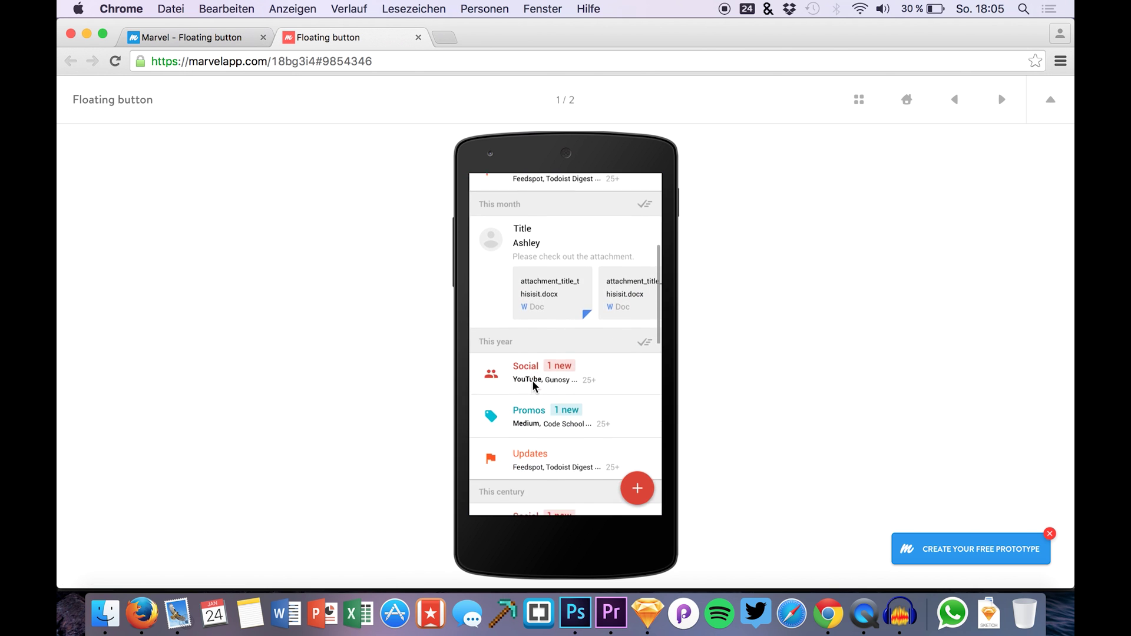
{"action": "scroll", "coordinate": [534, 386], "scroll_direction": "up", "scroll_amount": 10}
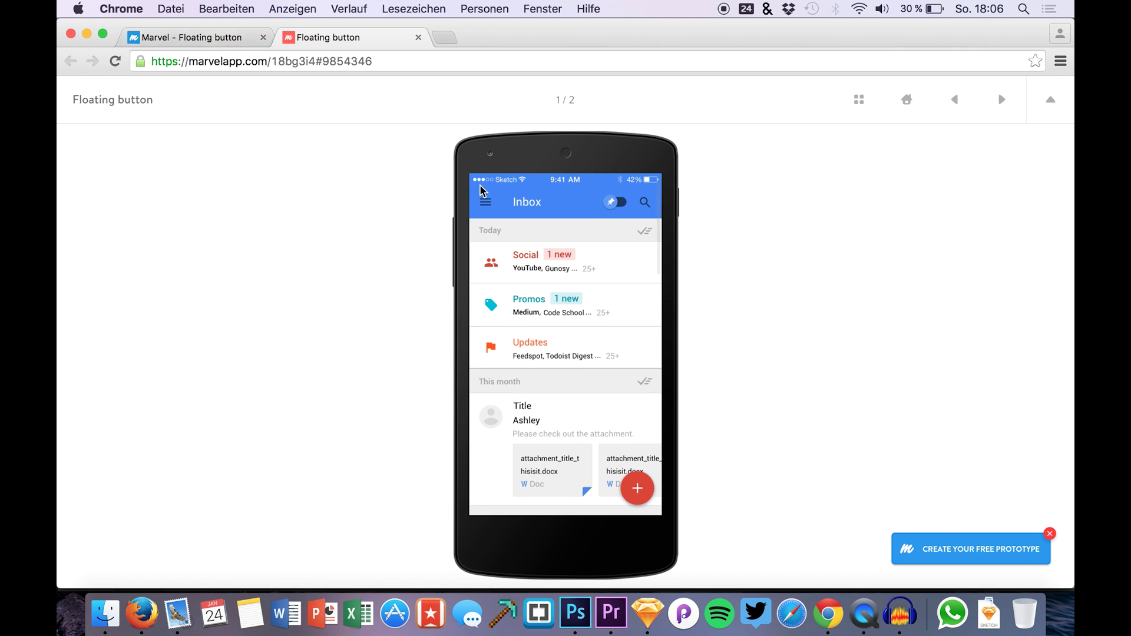
{"action": "left_click", "coordinate": [141, 26]}
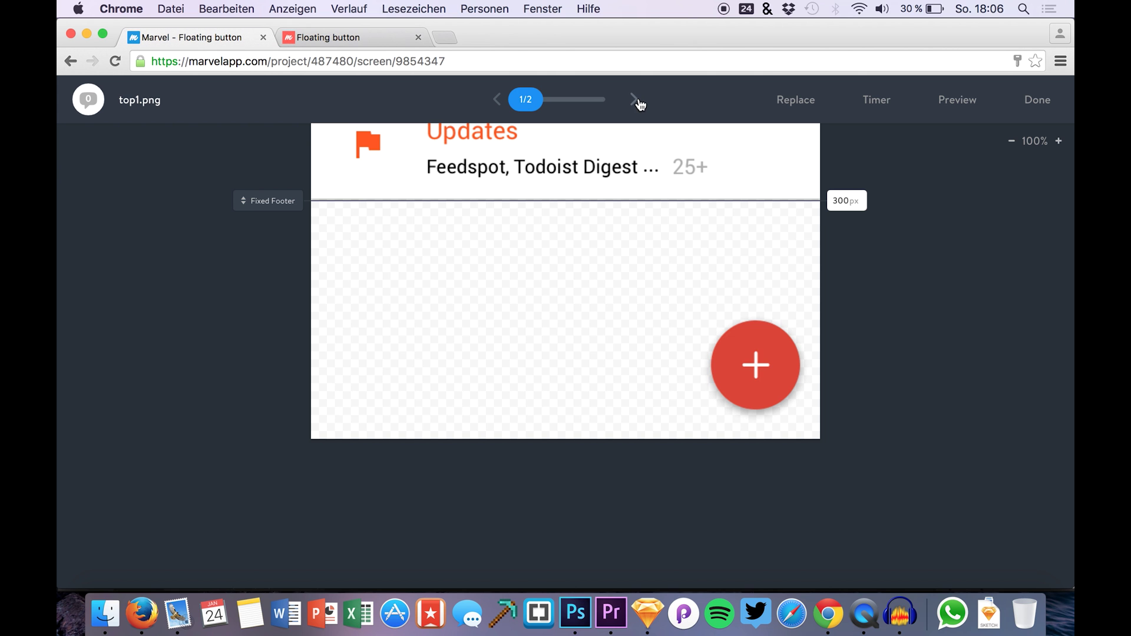
Step: On top2.png, drag the Fixed Footer marker up to pin a 281 px footer, then return to top1.png
{"action": "left_click", "coordinate": [636, 100]}
{"action": "scroll", "coordinate": [618, 337], "scroll_direction": "up", "scroll_amount": 2}
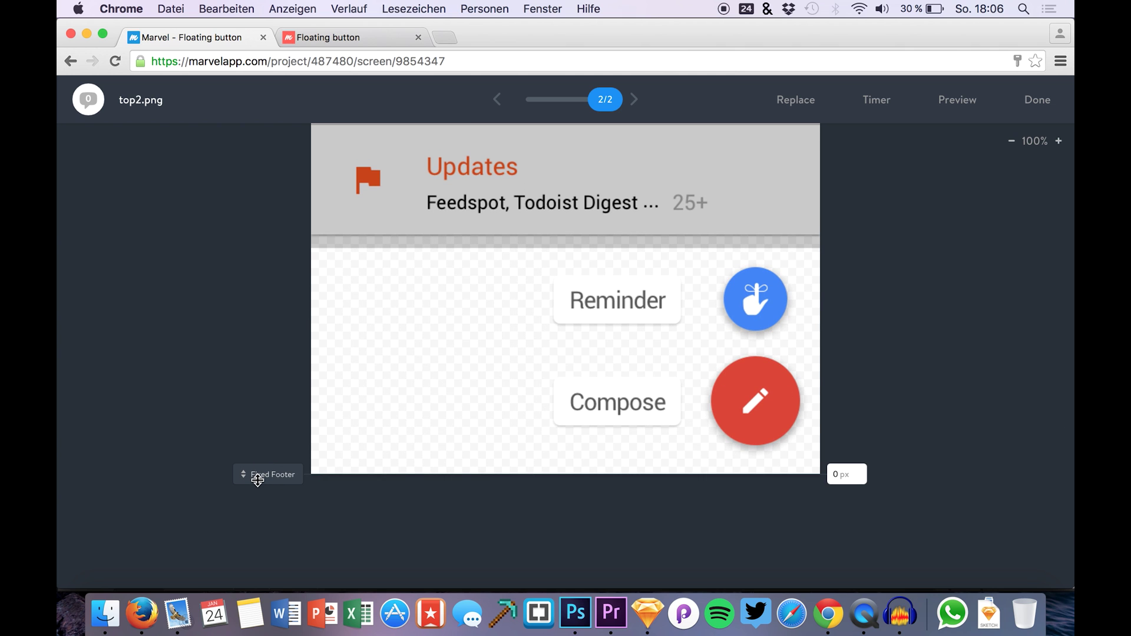
{"action": "left_click_drag", "start_coordinate": [258, 480], "coordinate": [258, 258]}
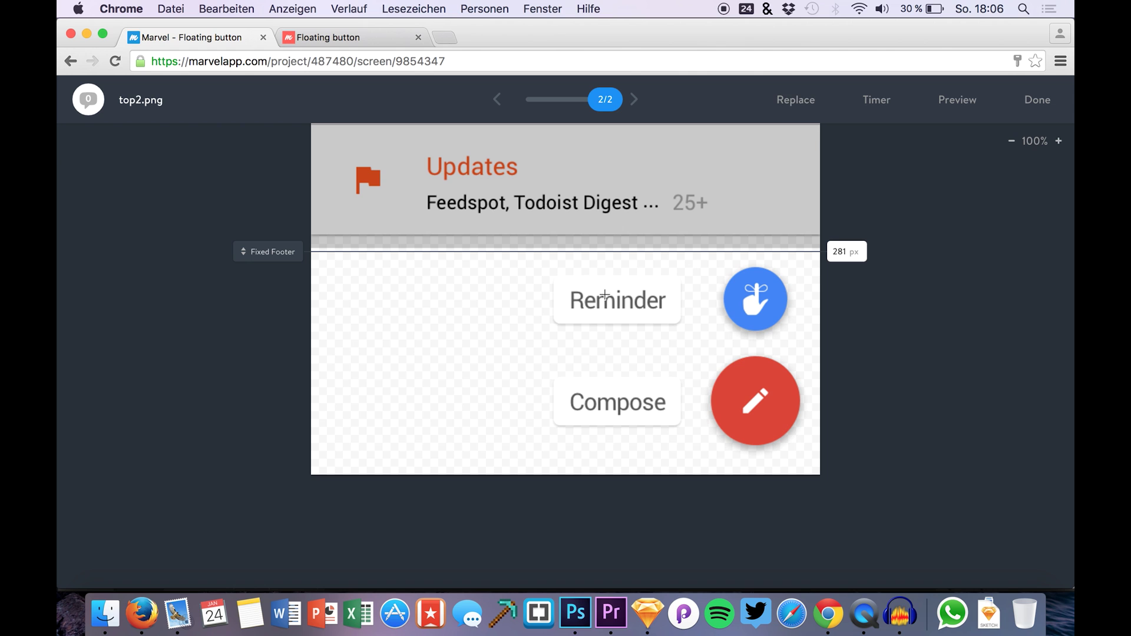
{"action": "left_click", "coordinate": [498, 101]}
Step: On top1.png, add a hotspot over the red button linking to top2.png with a Fade transition
{"action": "left_click_drag", "start_coordinate": [709, 355], "coordinate": [806, 453]}
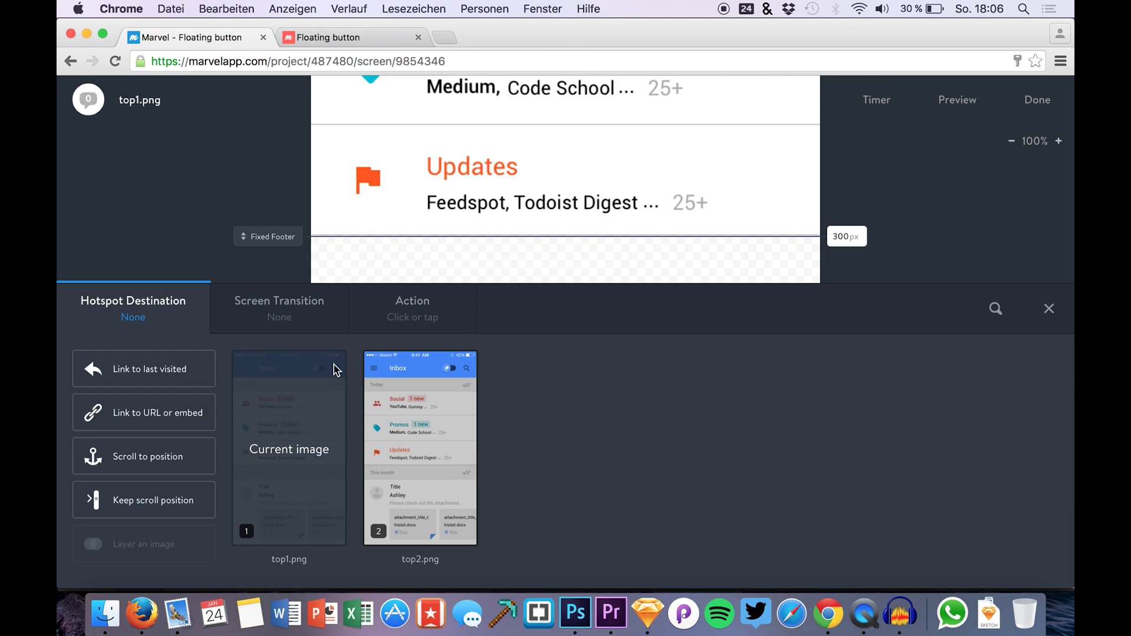
{"action": "left_click", "coordinate": [407, 446]}
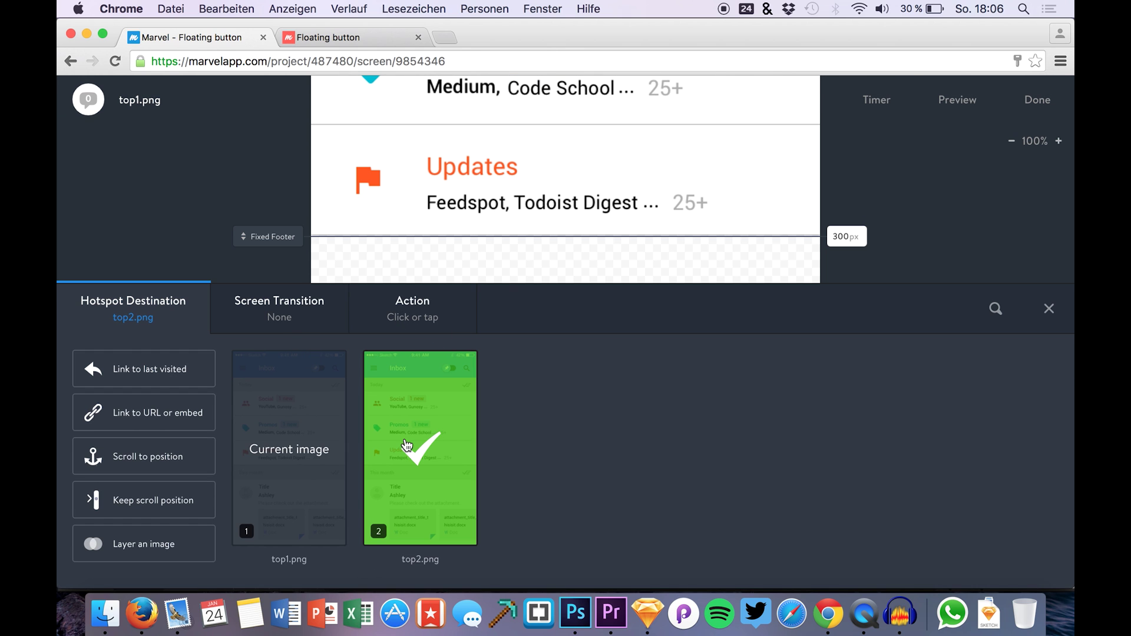
{"action": "left_click", "coordinate": [285, 321]}
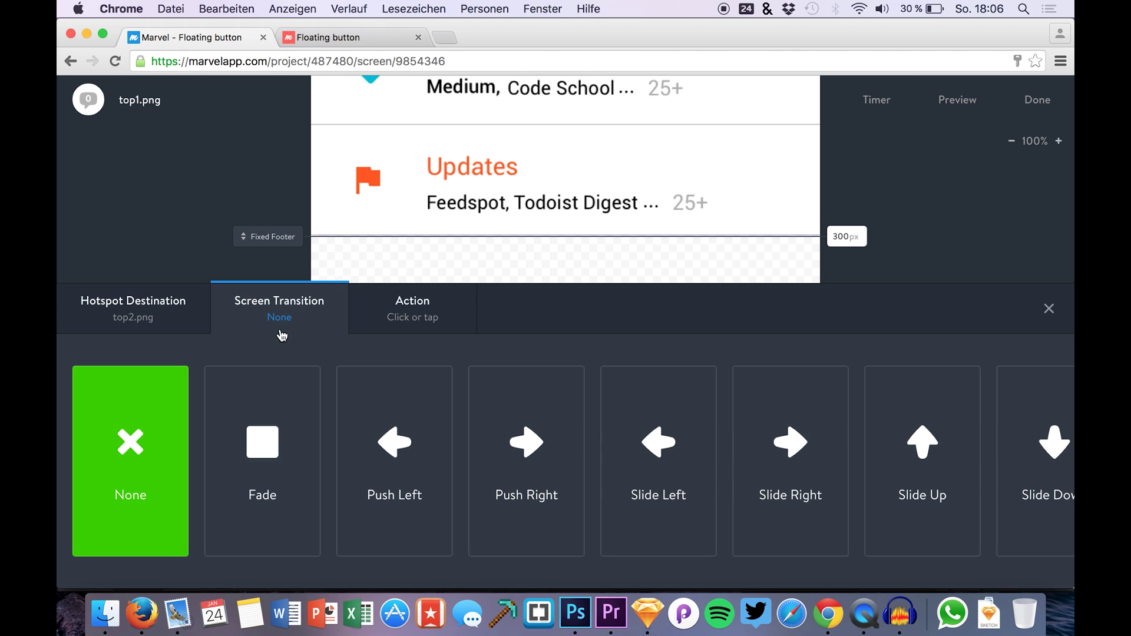
{"action": "left_click", "coordinate": [279, 475]}
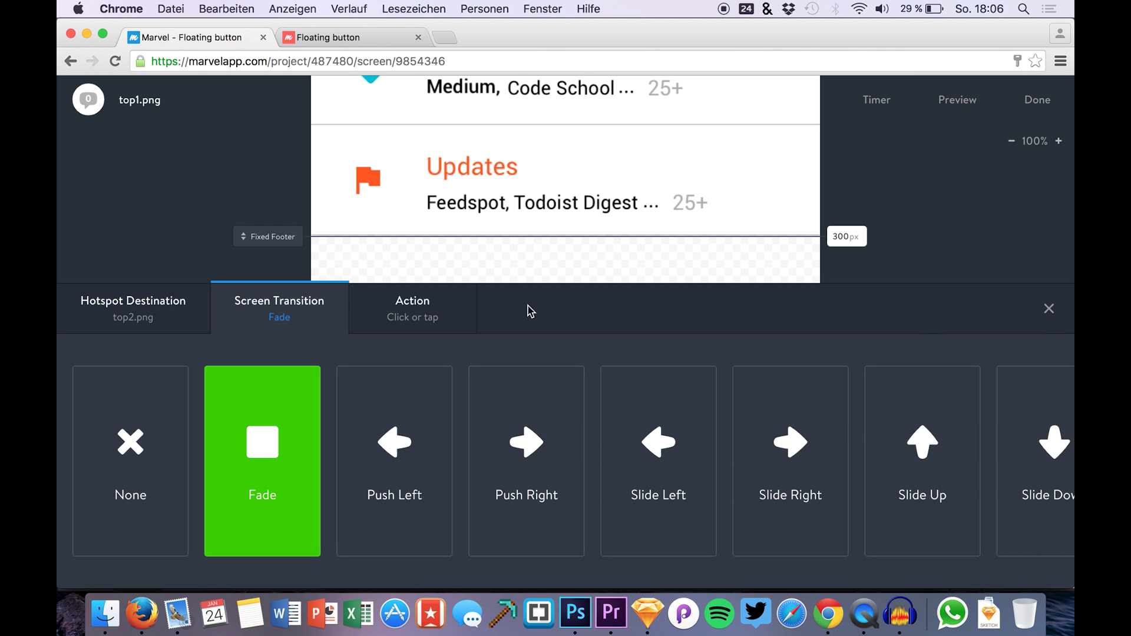
{"action": "left_click", "coordinate": [437, 314]}
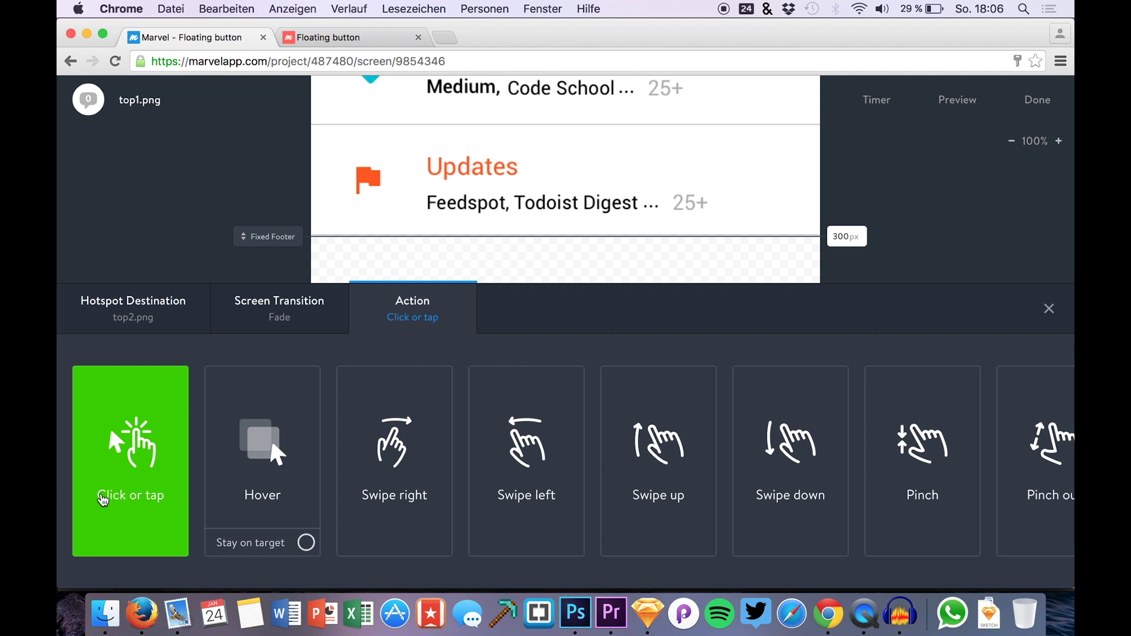
{"action": "left_click", "coordinate": [1044, 313]}
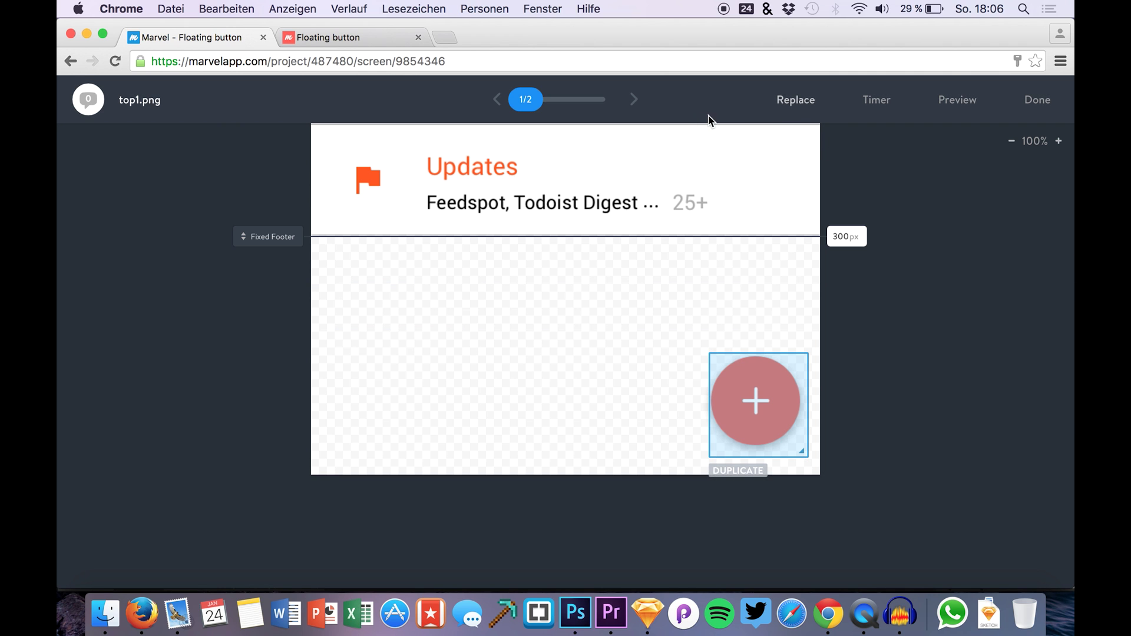
Step: On top2.png, hotspot the Reminder/Compose menu linking back to top1.png with Fade, then preview
{"action": "left_click", "coordinate": [636, 100]}
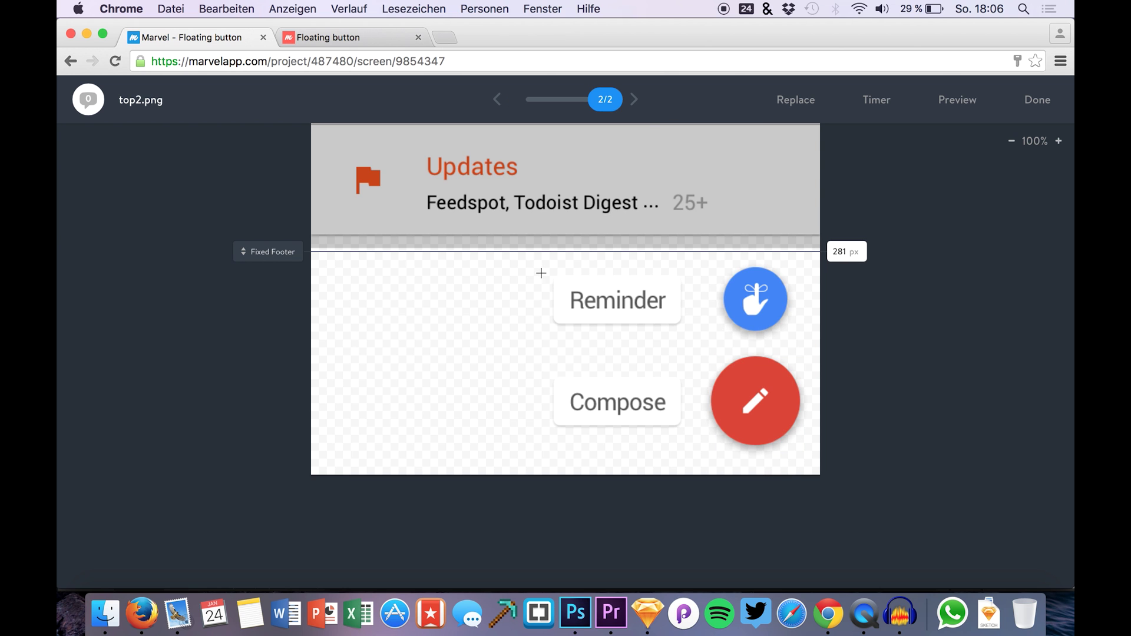
{"action": "left_click_drag", "start_coordinate": [530, 261], "coordinate": [814, 452]}
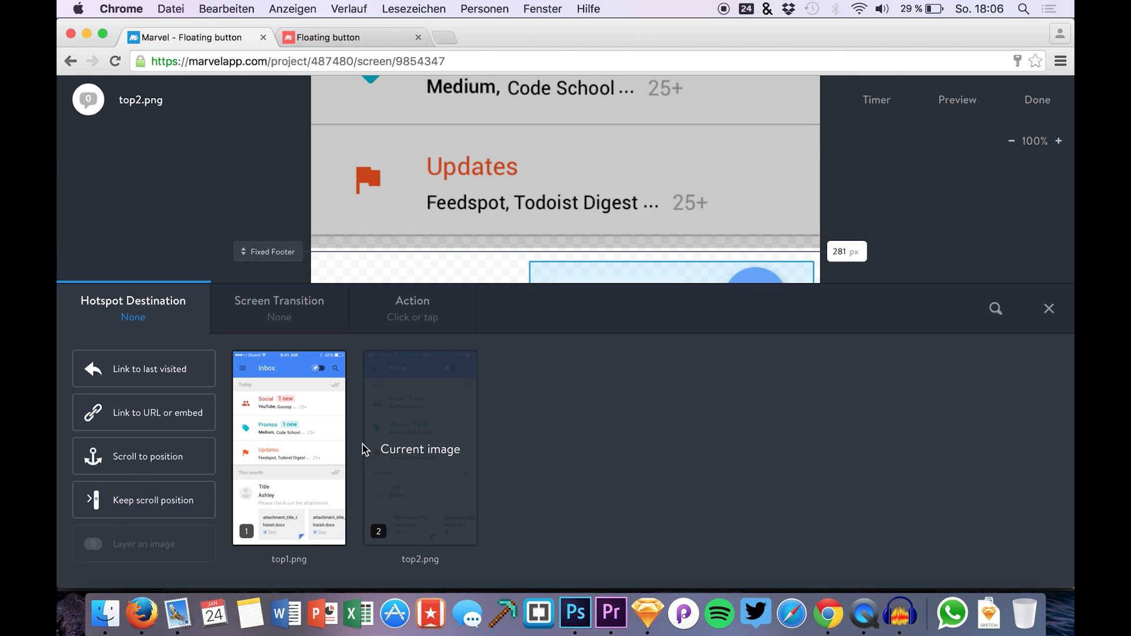
{"action": "left_click", "coordinate": [312, 451]}
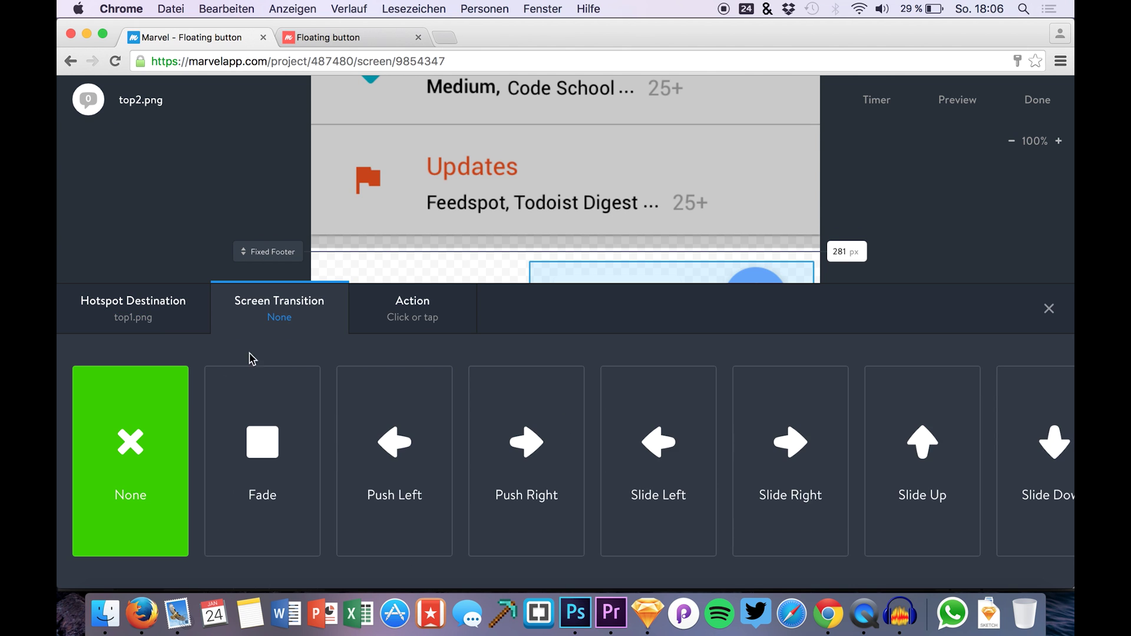
{"action": "left_click", "coordinate": [255, 457]}
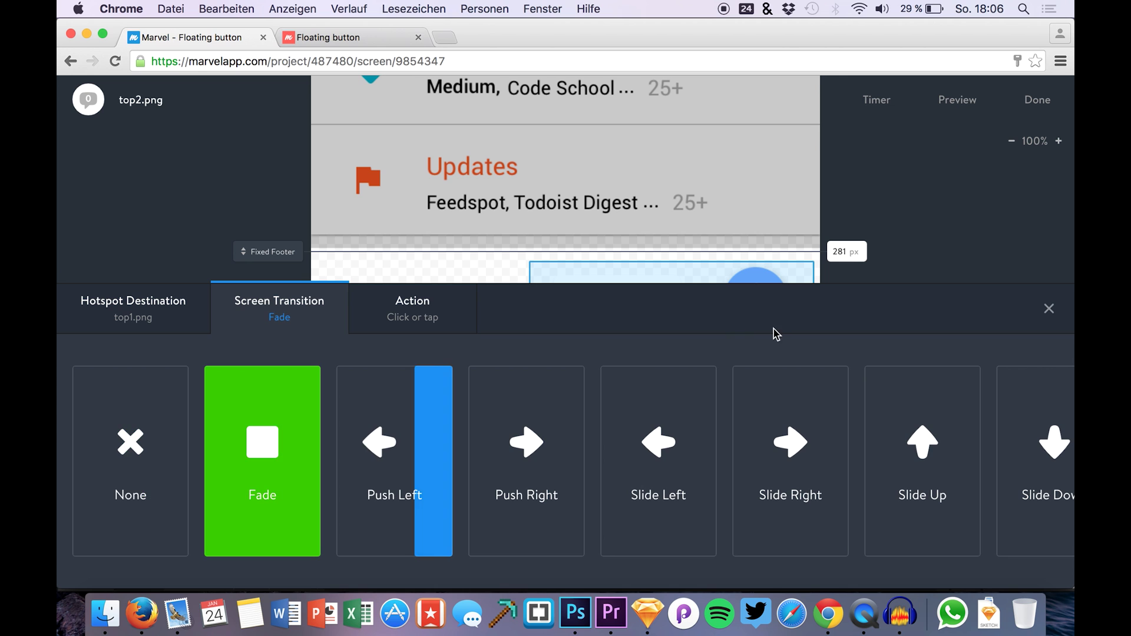
{"action": "left_click", "coordinate": [1049, 308]}
{"action": "left_click", "coordinate": [971, 112]}
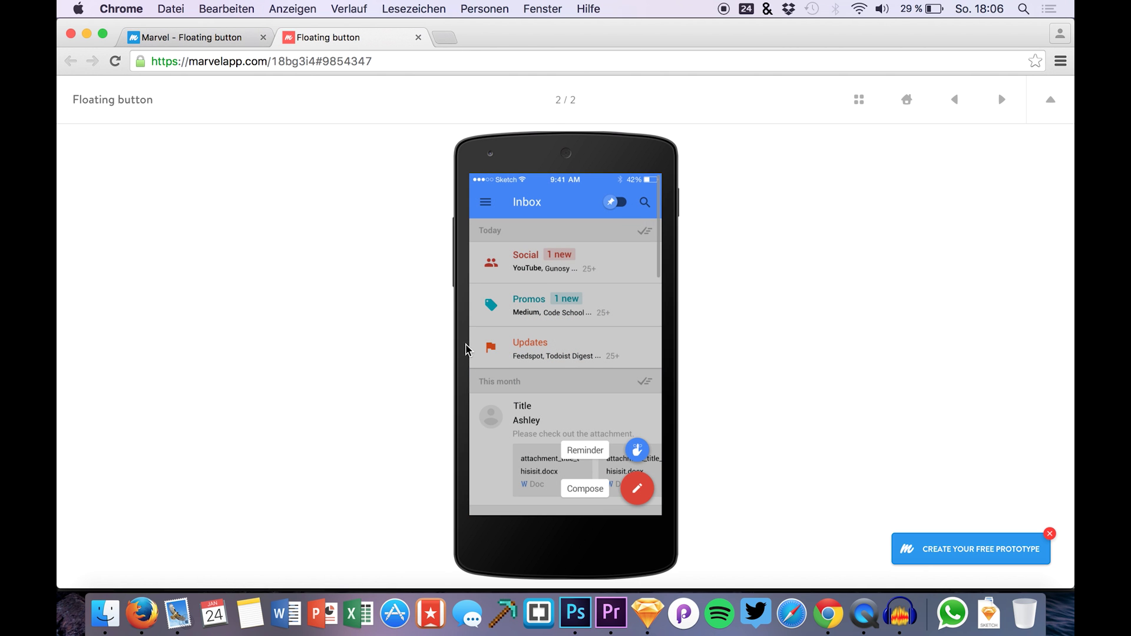
Step: From the first preview screen, toggle the menu open and closed three times with the red button, then go back to the editor
{"action": "left_click", "coordinate": [902, 98]}
{"action": "left_click", "coordinate": [643, 487]}
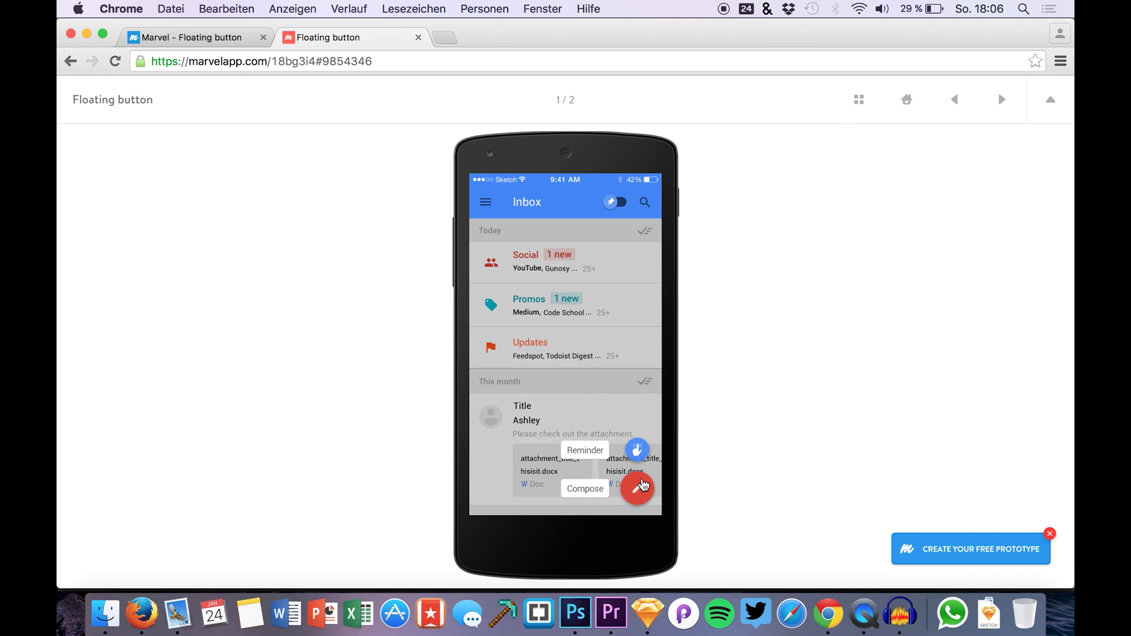
{"action": "left_click", "coordinate": [643, 487]}
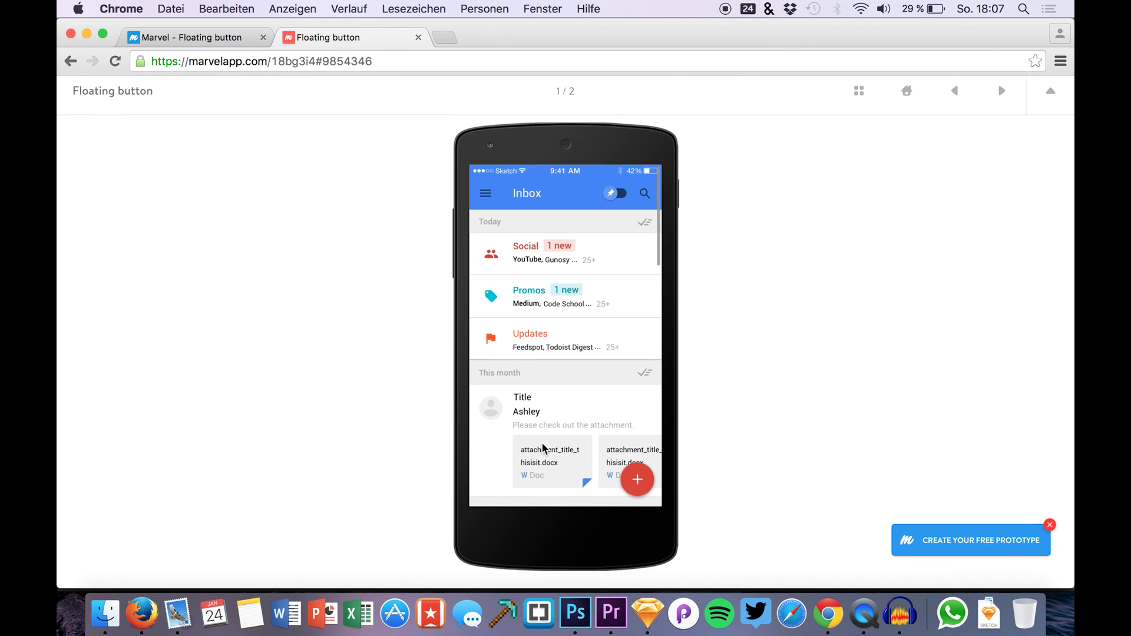
{"action": "scroll", "coordinate": [533, 375], "scroll_direction": "down", "scroll_amount": 3}
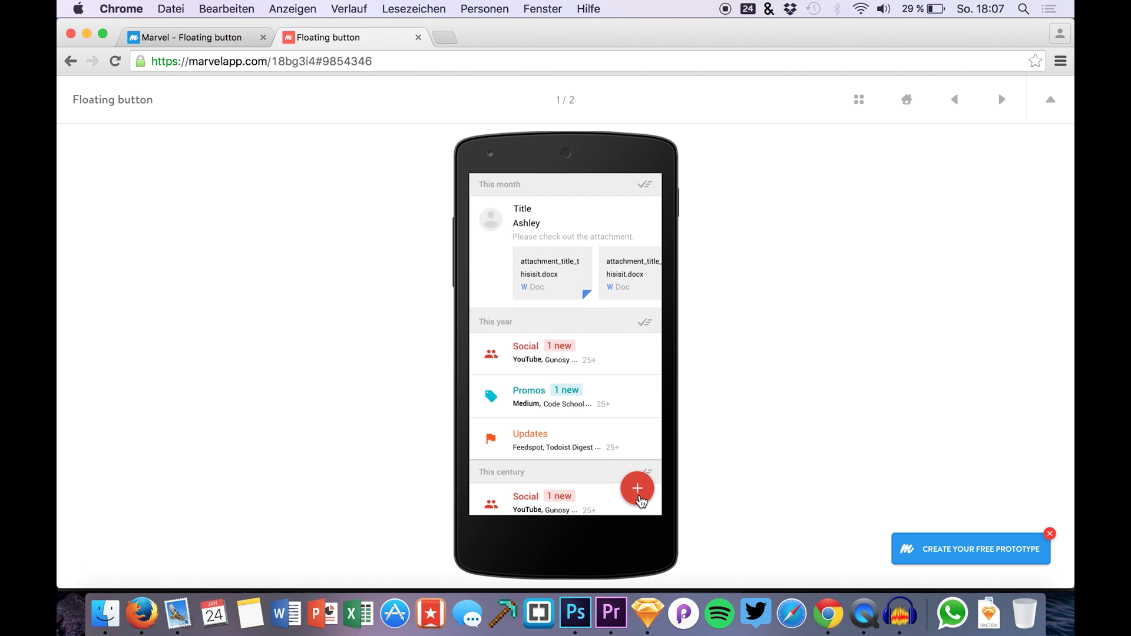
{"action": "left_click", "coordinate": [640, 496]}
{"action": "left_click", "coordinate": [641, 499]}
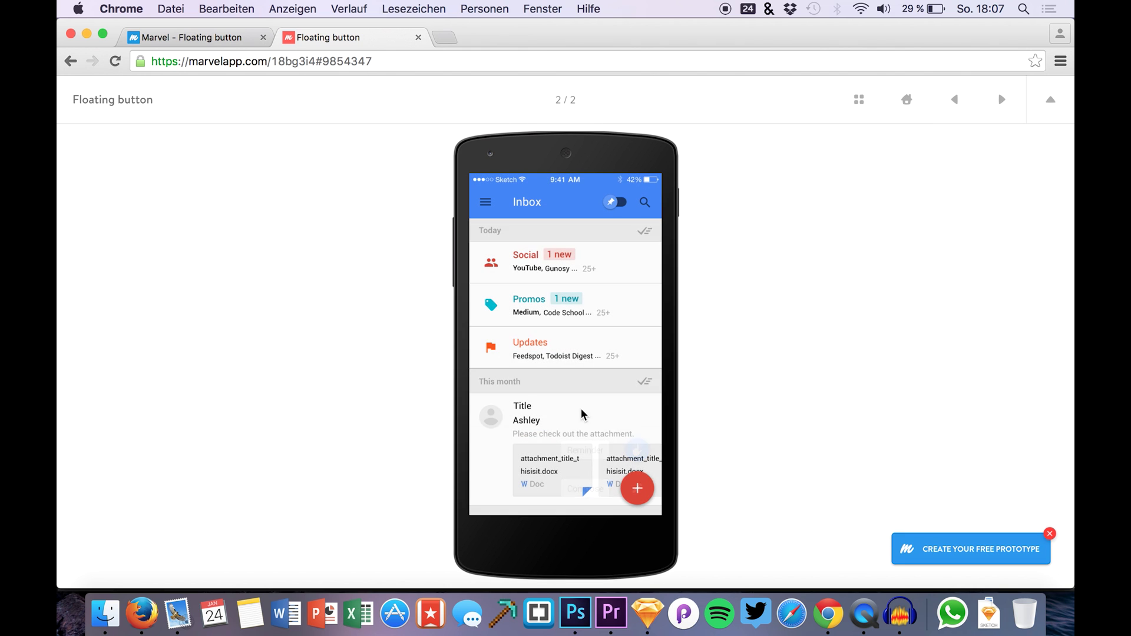
{"action": "left_click", "coordinate": [639, 487]}
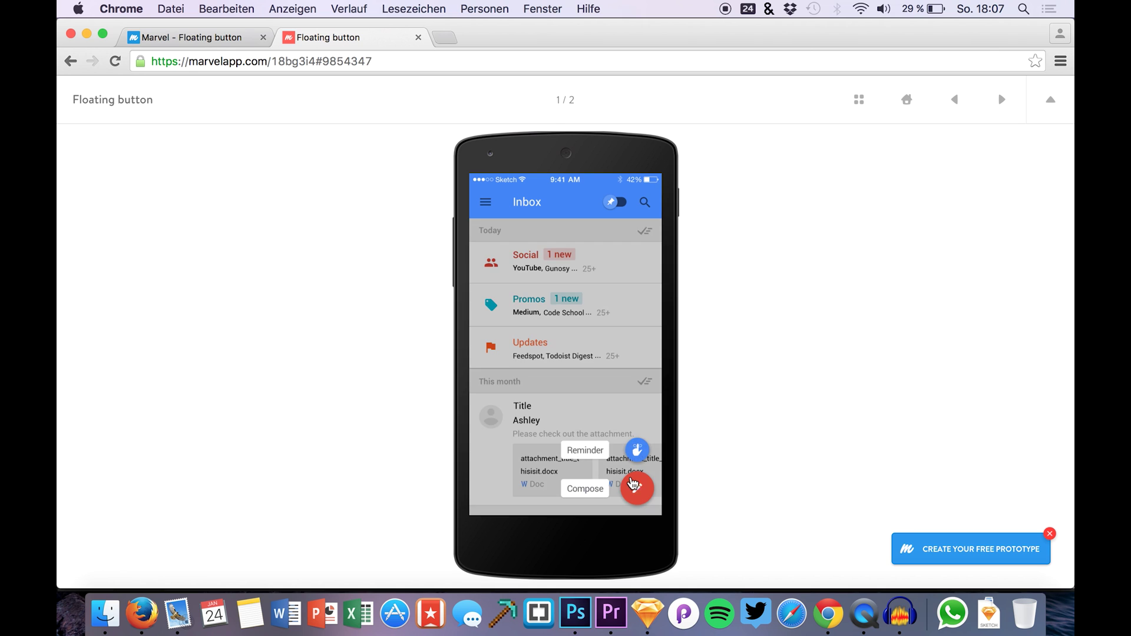
{"action": "left_click", "coordinate": [641, 487]}
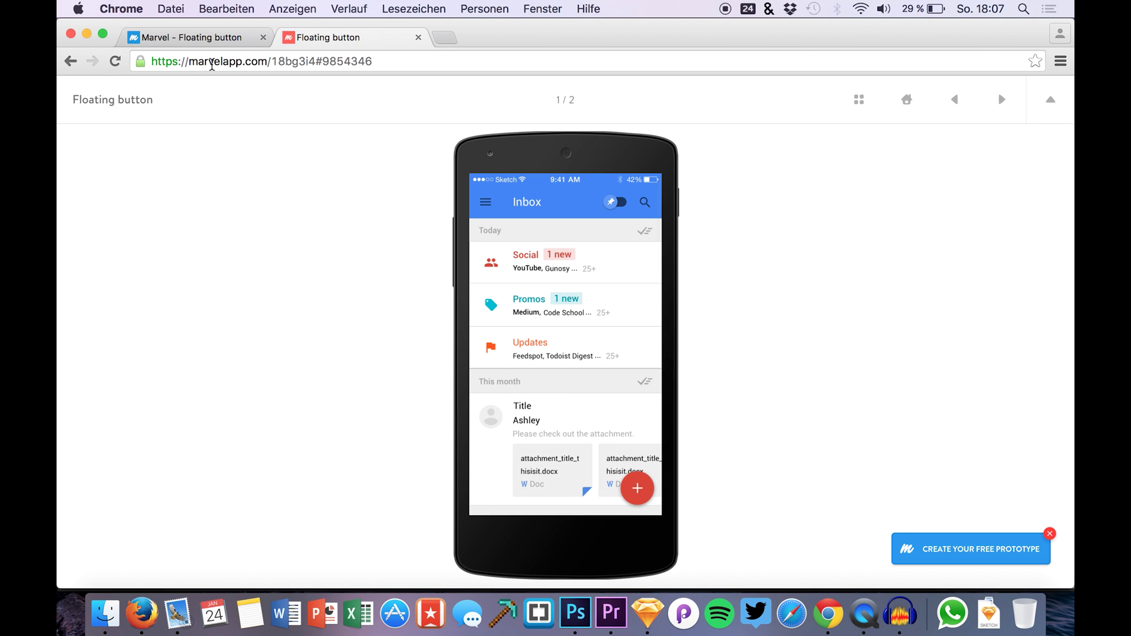
{"action": "left_click", "coordinate": [185, 37]}
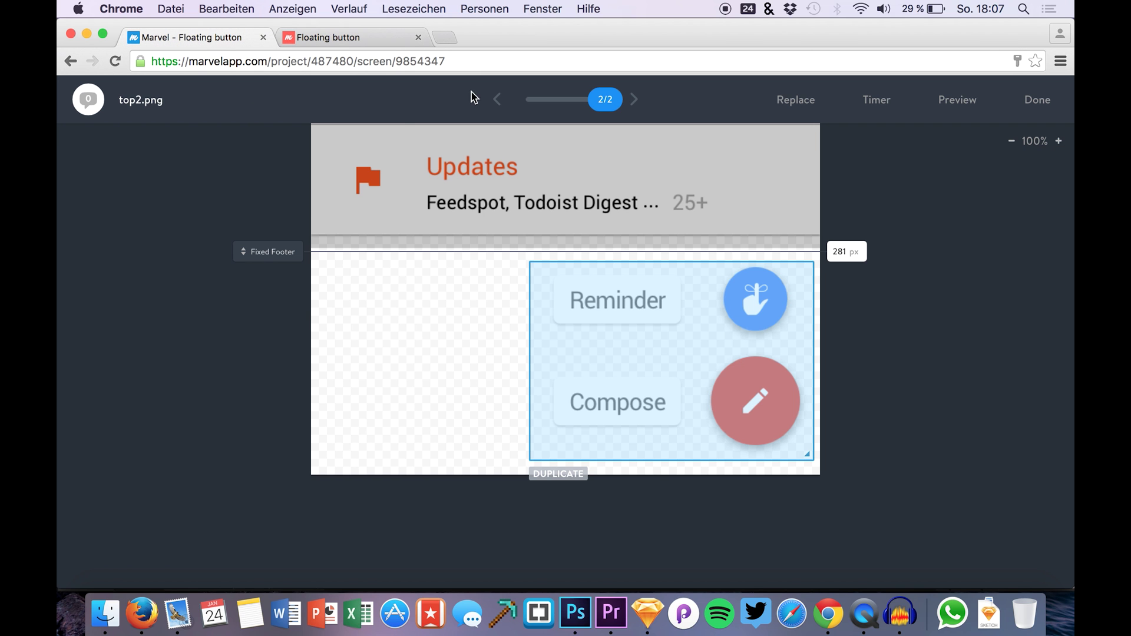
Step: On top1.png, nudge the red button's hotspot slightly up-left and close the link settings
{"action": "left_click", "coordinate": [498, 98]}
{"action": "scroll", "coordinate": [589, 416], "scroll_direction": "up", "scroll_amount": 5}
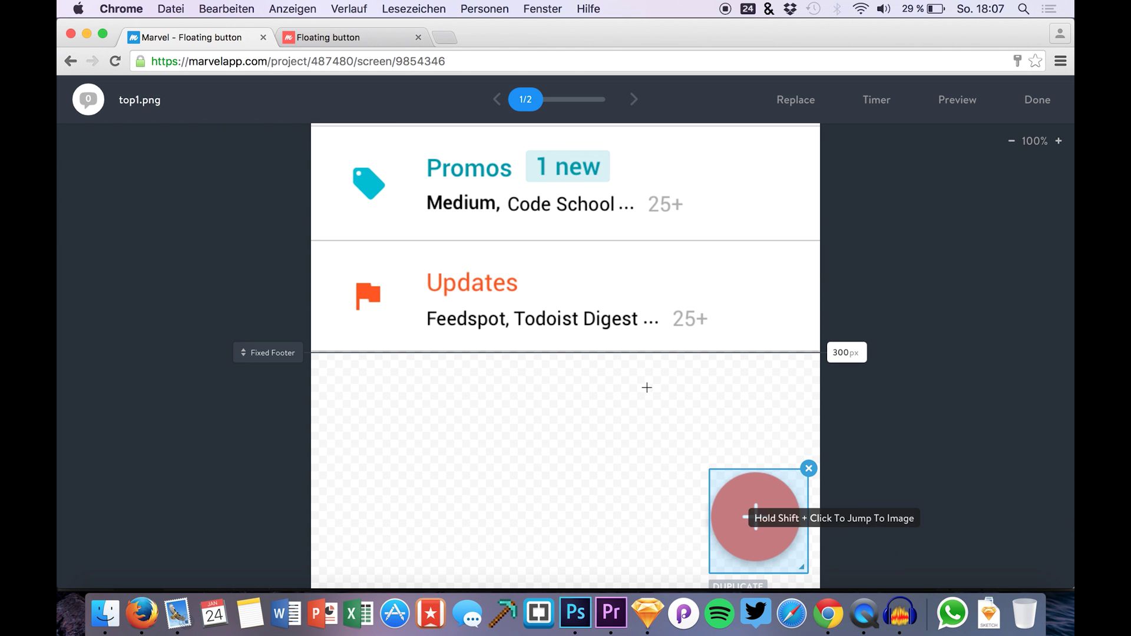
{"action": "scroll", "coordinate": [390, 246], "scroll_direction": "down", "scroll_amount": 3}
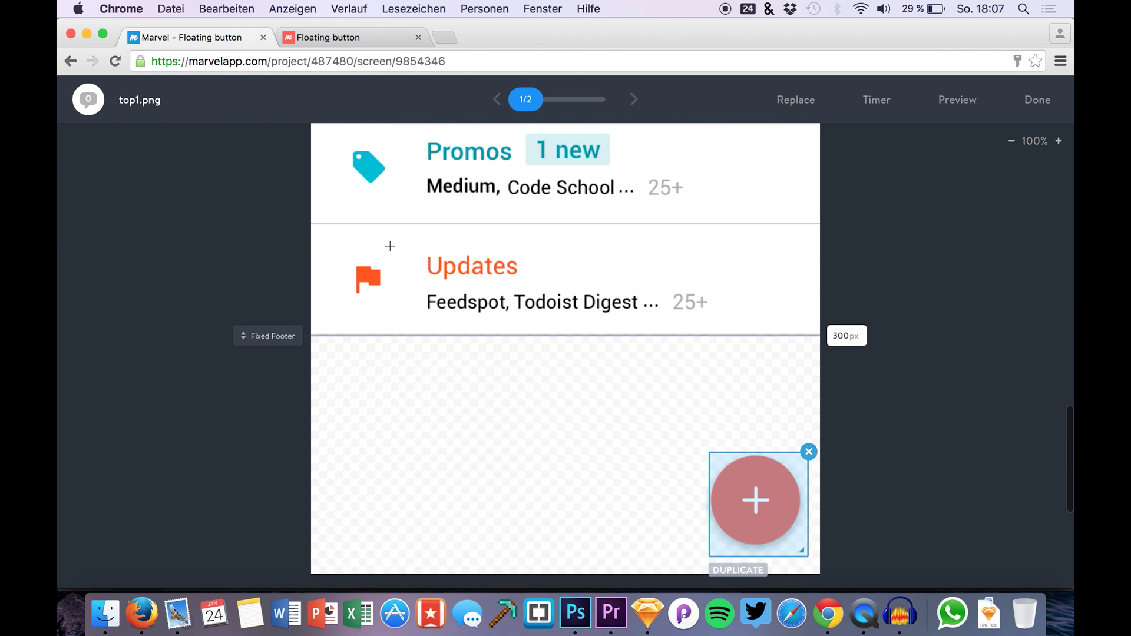
{"action": "scroll", "coordinate": [391, 246], "scroll_direction": "up", "scroll_amount": 1}
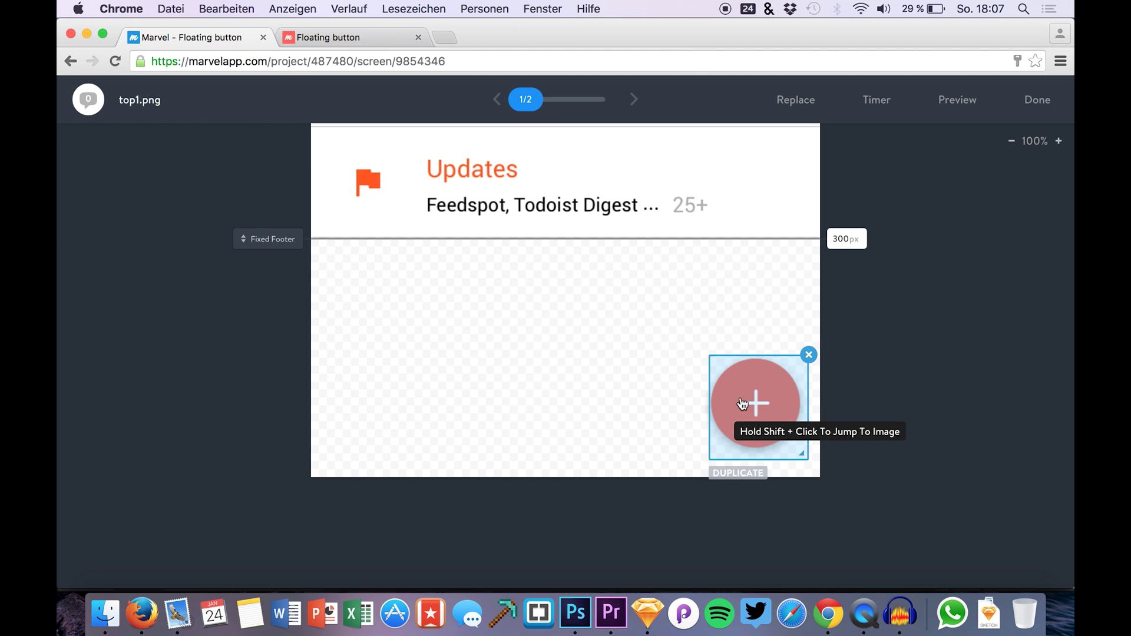
{"action": "left_click_drag", "start_coordinate": [749, 406], "coordinate": [743, 399]}
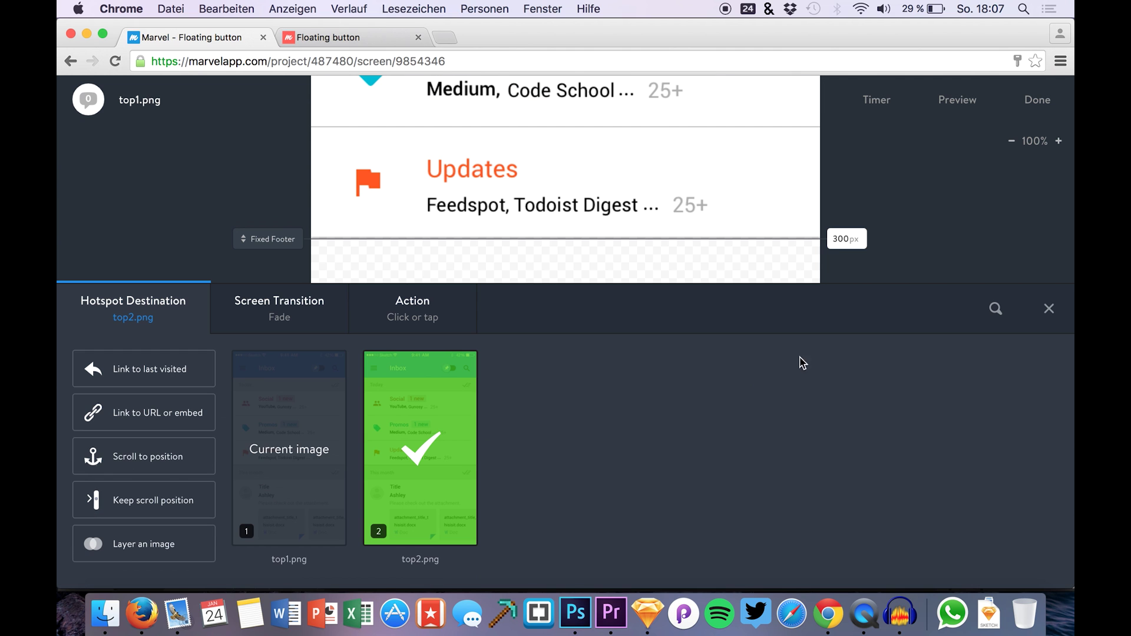
{"action": "left_click", "coordinate": [1048, 309]}
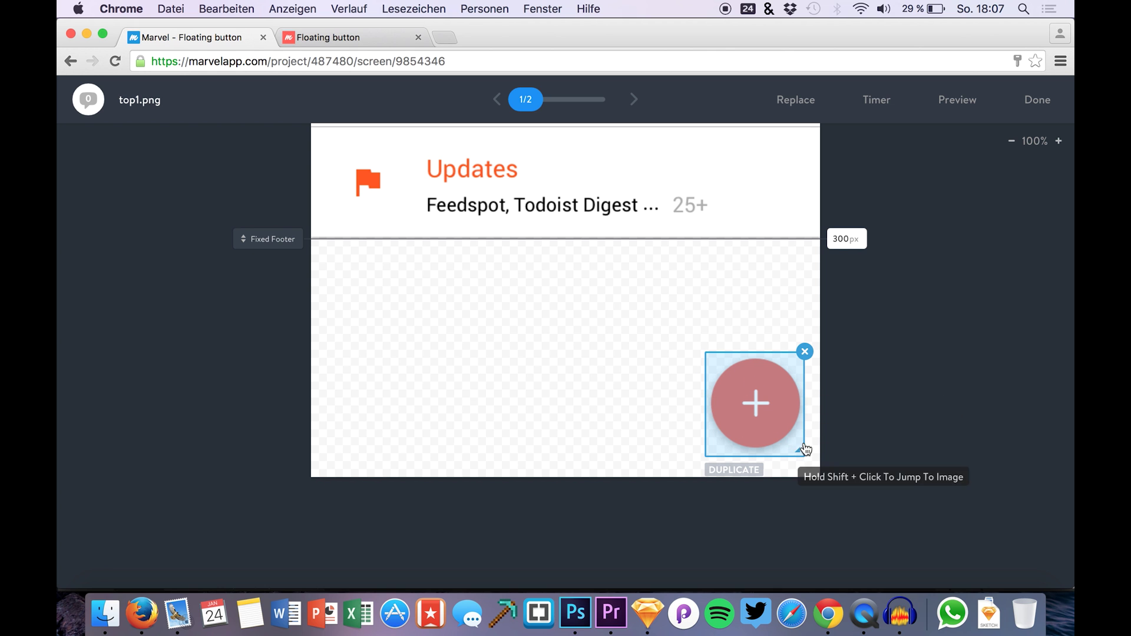
{"action": "left_click", "coordinate": [638, 620]}
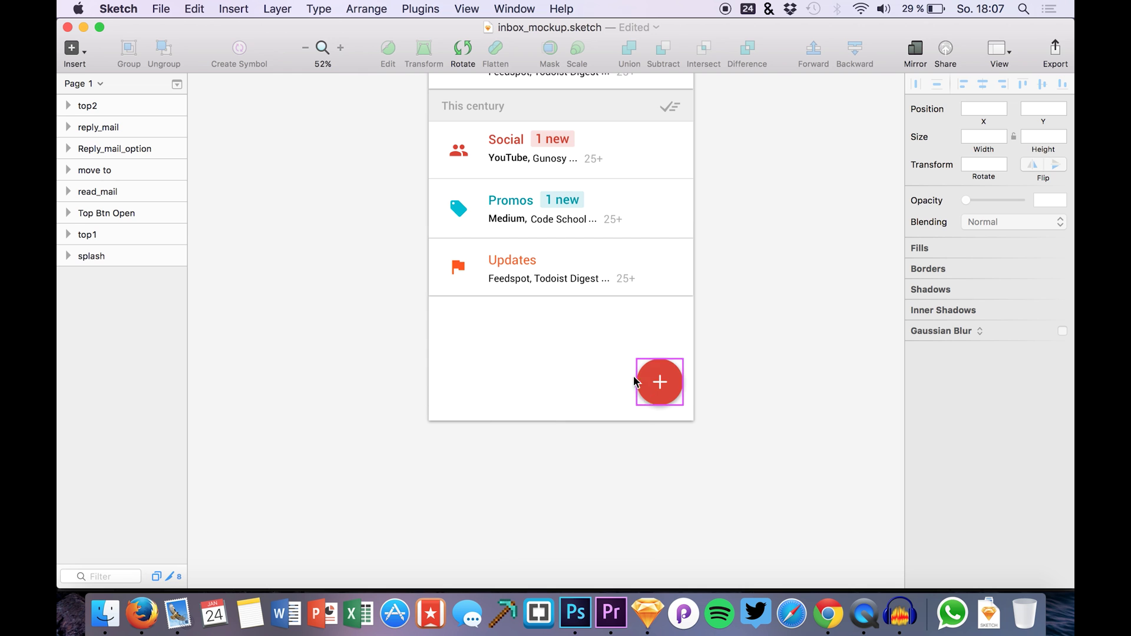
Step: Select the red floating plus button group in inbox_mockup.sketch, then clear the selection
{"action": "left_click_drag", "start_coordinate": [620, 348], "coordinate": [684, 416]}
{"action": "left_click", "coordinate": [708, 440]}
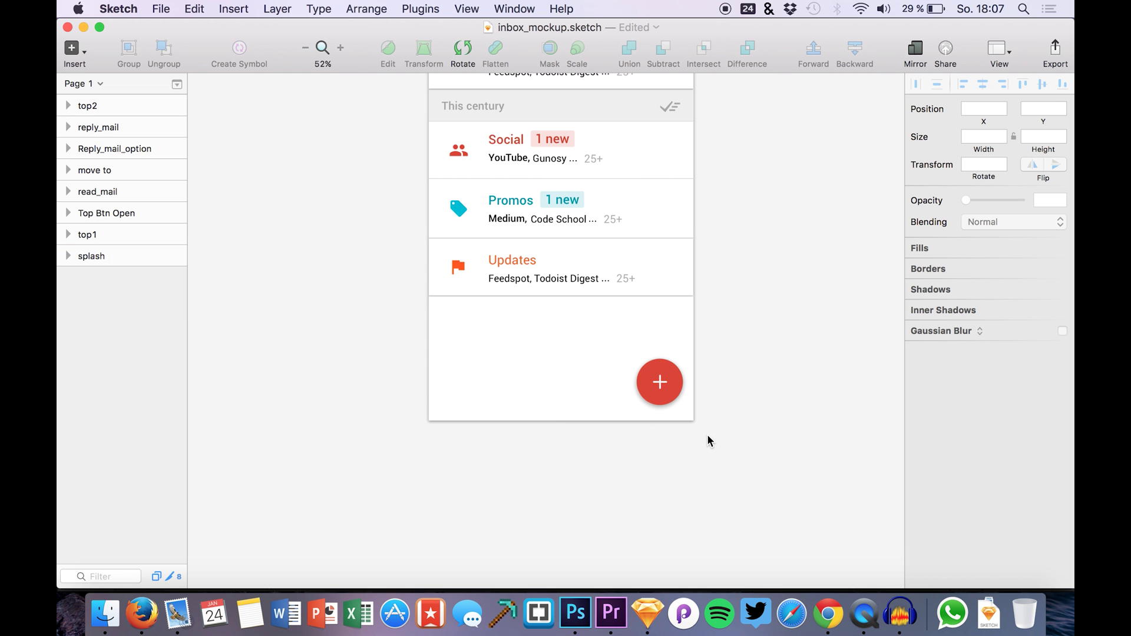